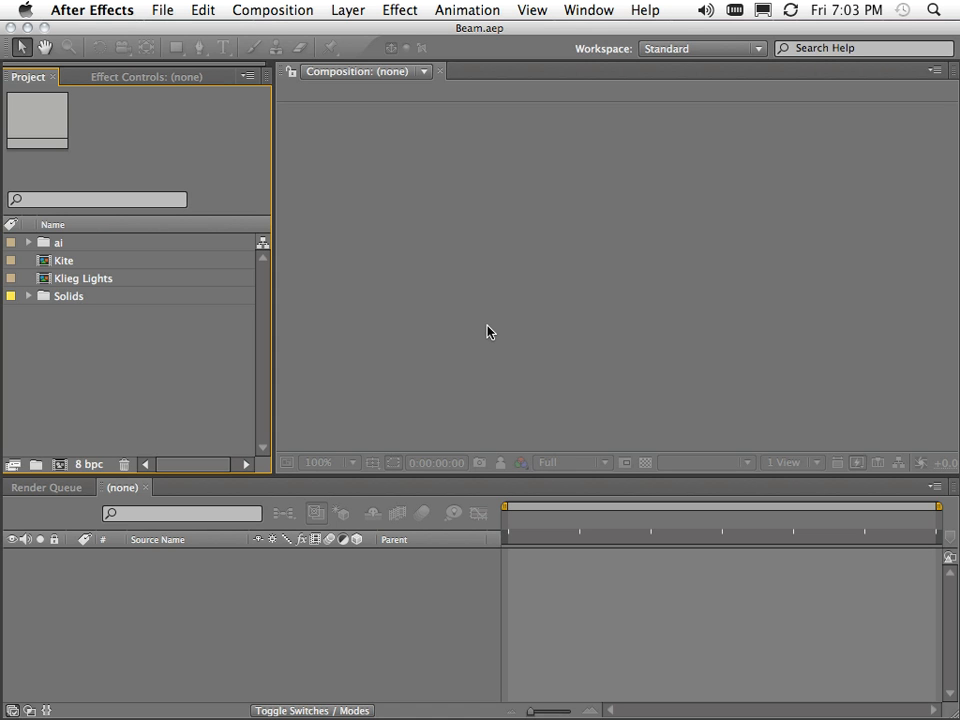
Create a composition named Beam with the PAL D1/DV Square Pixel preset and a 10-second duration
click(488, 331)
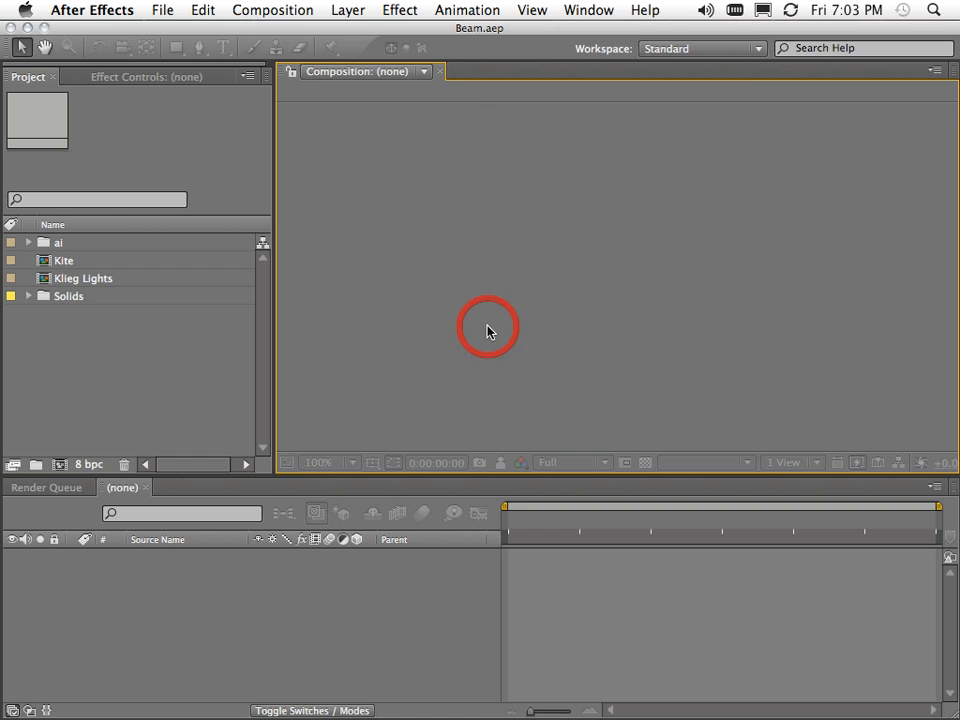
key(super+n)
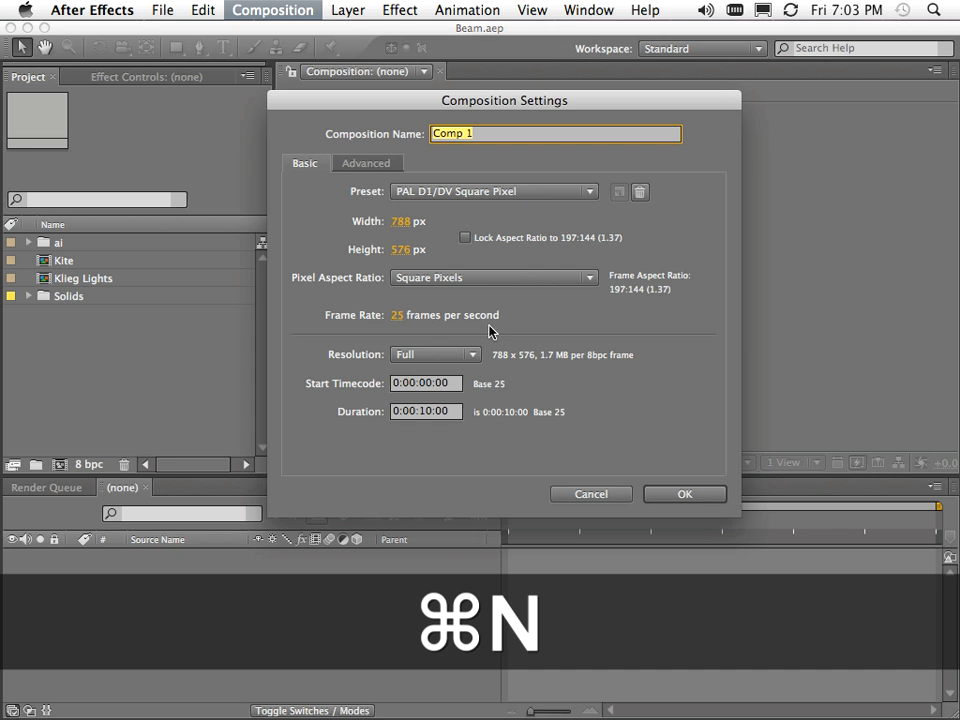
text(Beam)
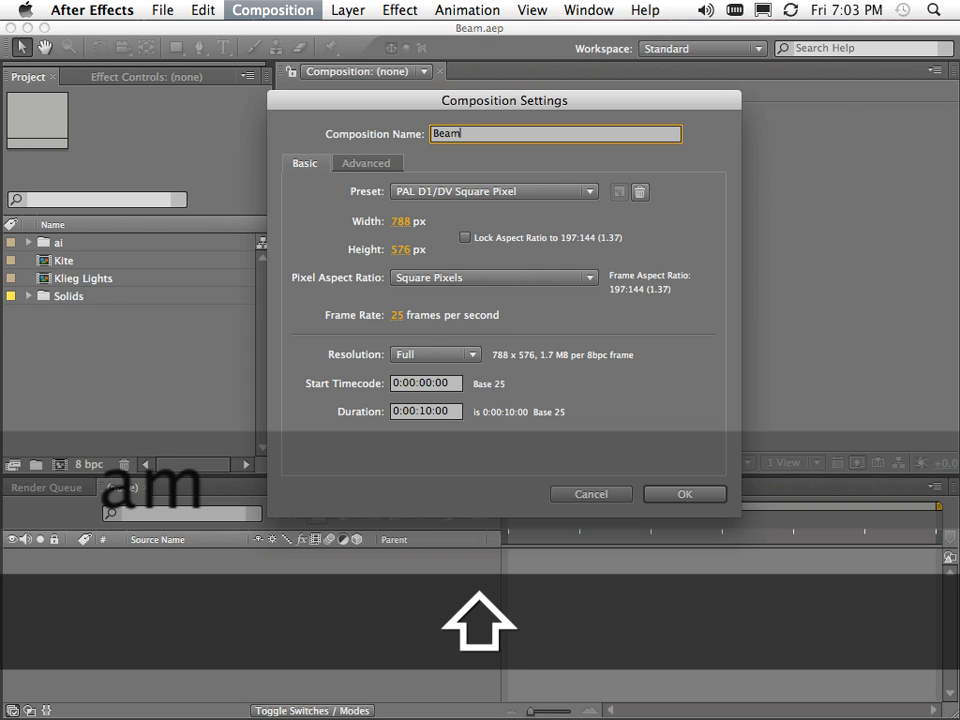
key(Return)
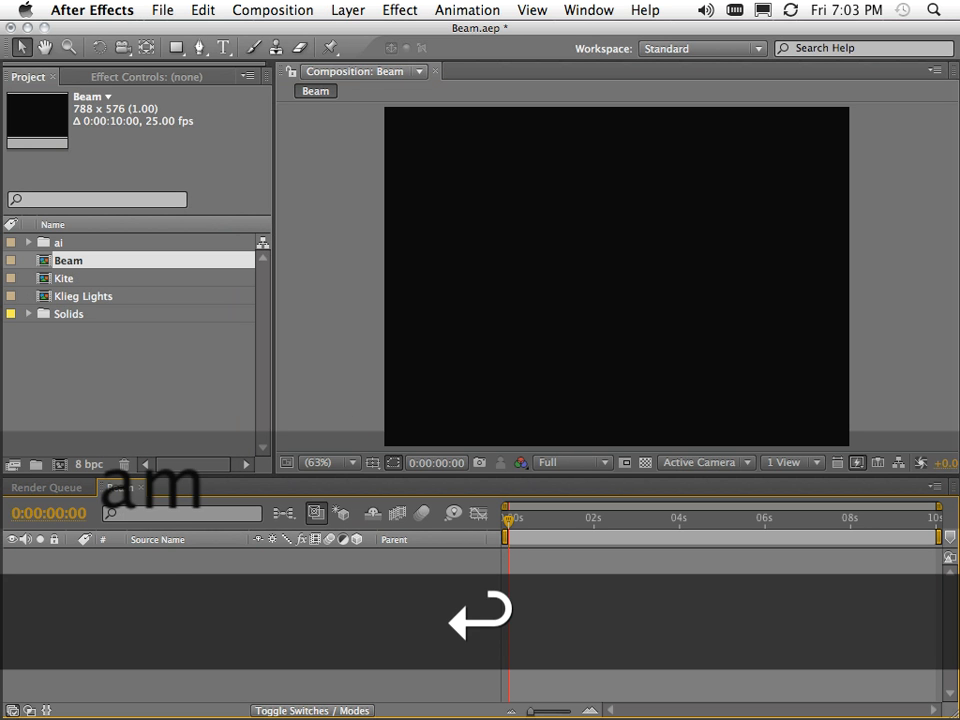
Add a composition-sized black solid named Beam
key(super+y)
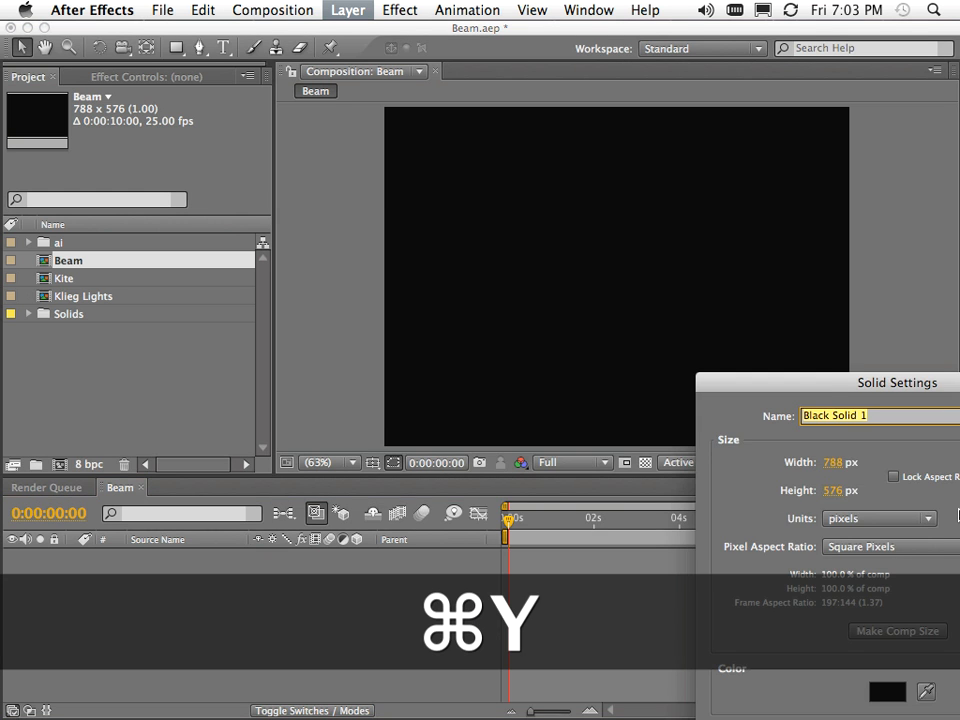
drag(830, 390, 480, 193)
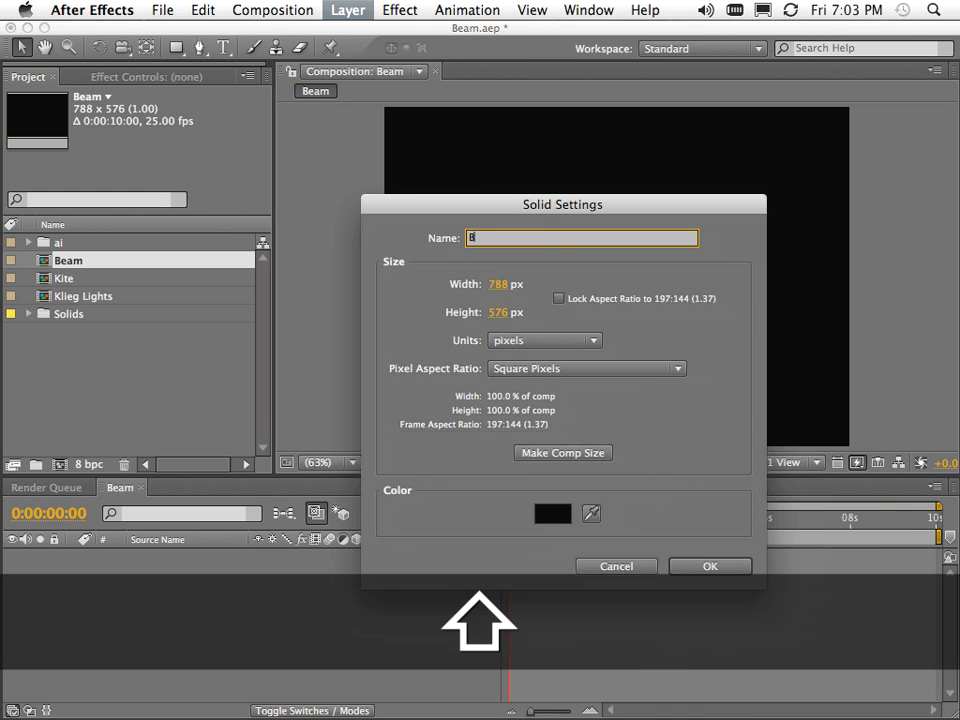
text(Beam)
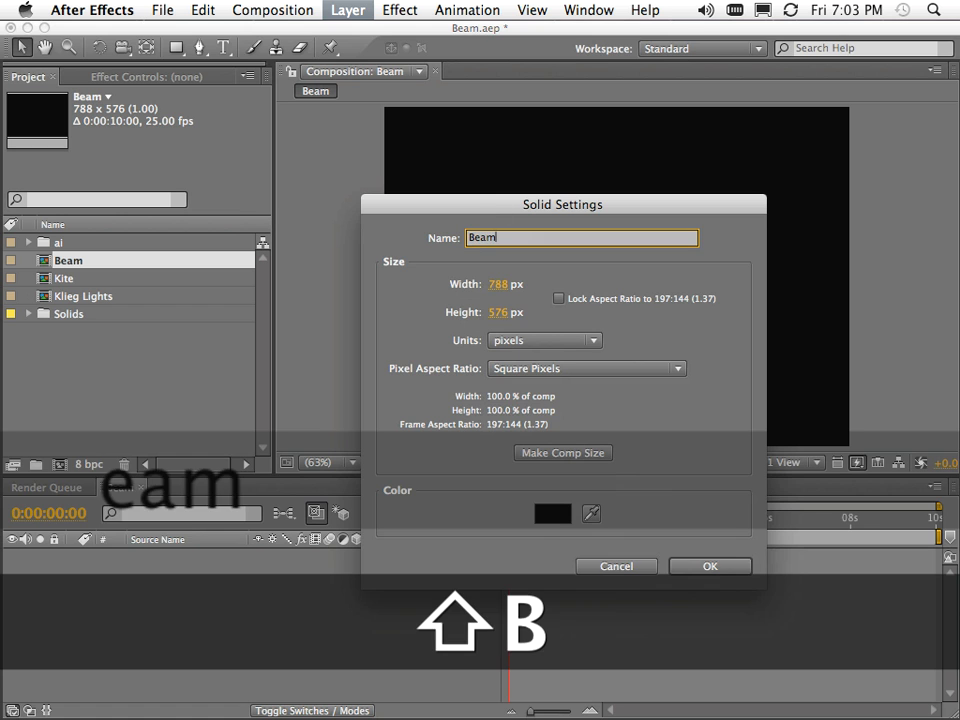
click(579, 452)
click(710, 566)
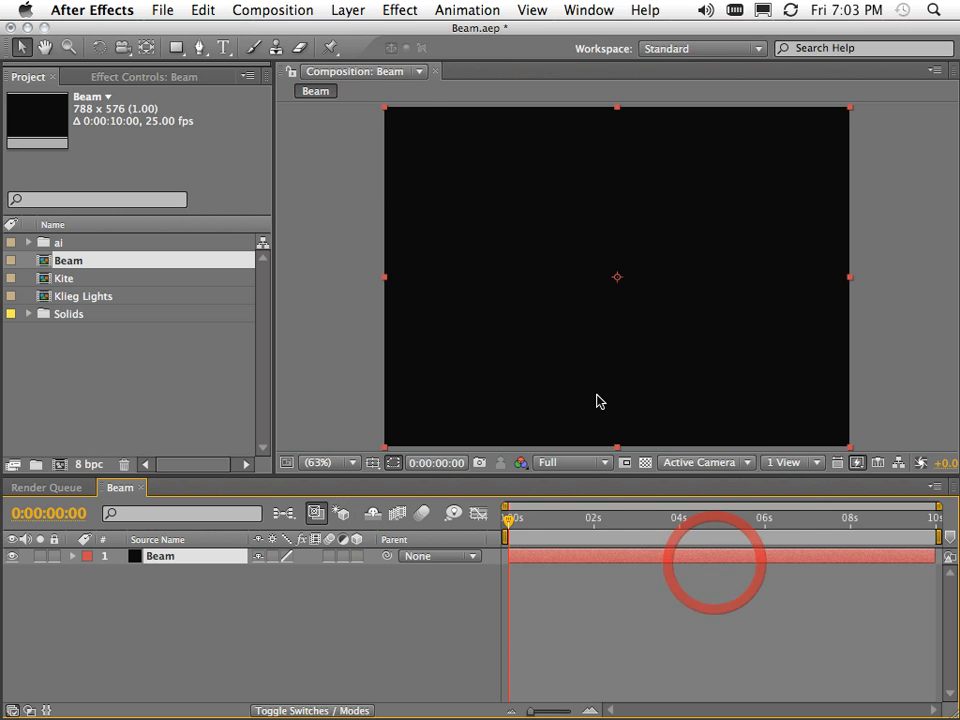
Apply the Beam generate effect to the solid and widen the effect settings area so parameter names show in full
click(399, 9)
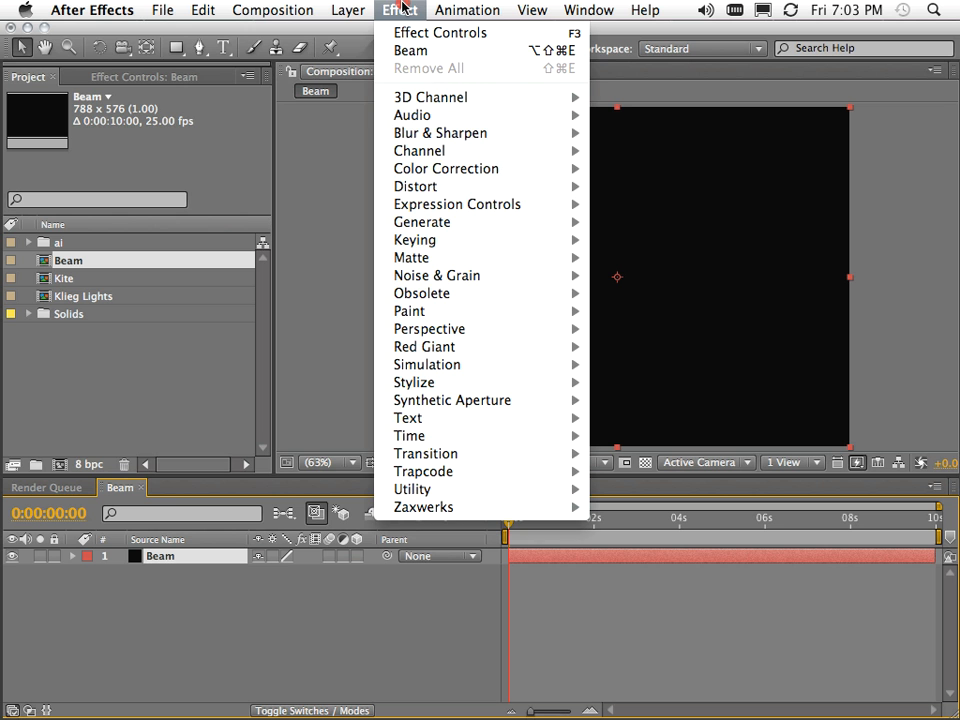
mouse_move(446, 222)
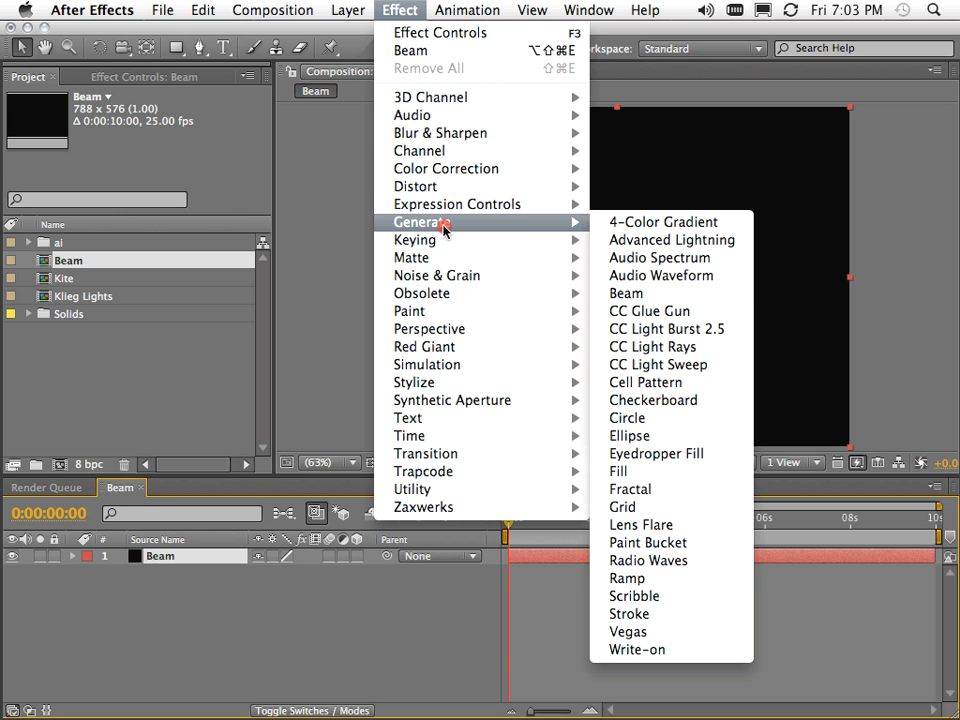
click(676, 290)
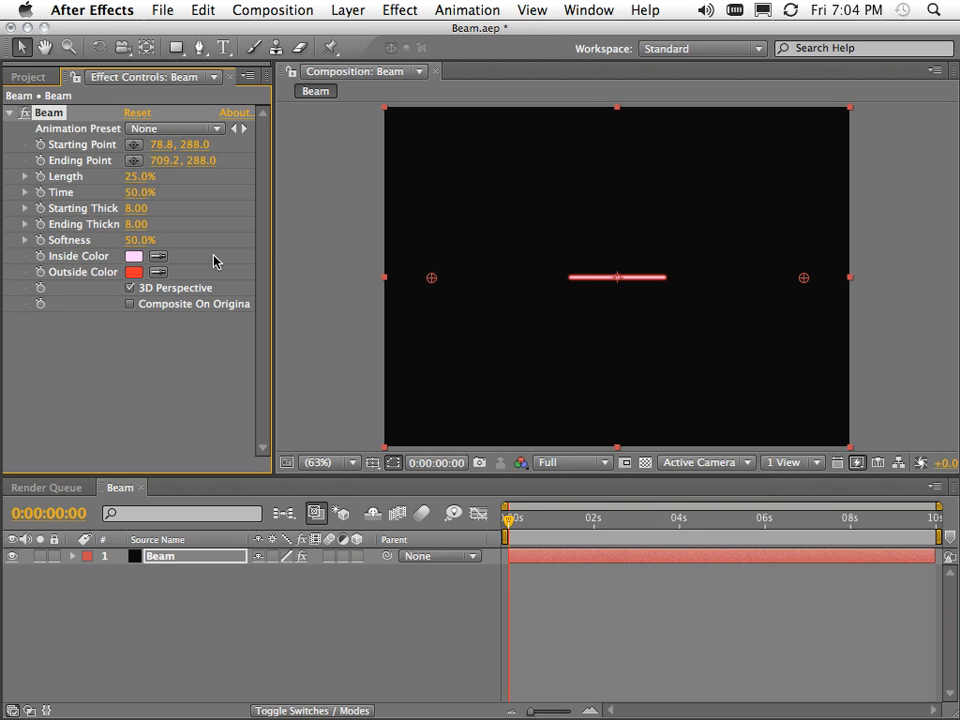
drag(274, 249, 330, 258)
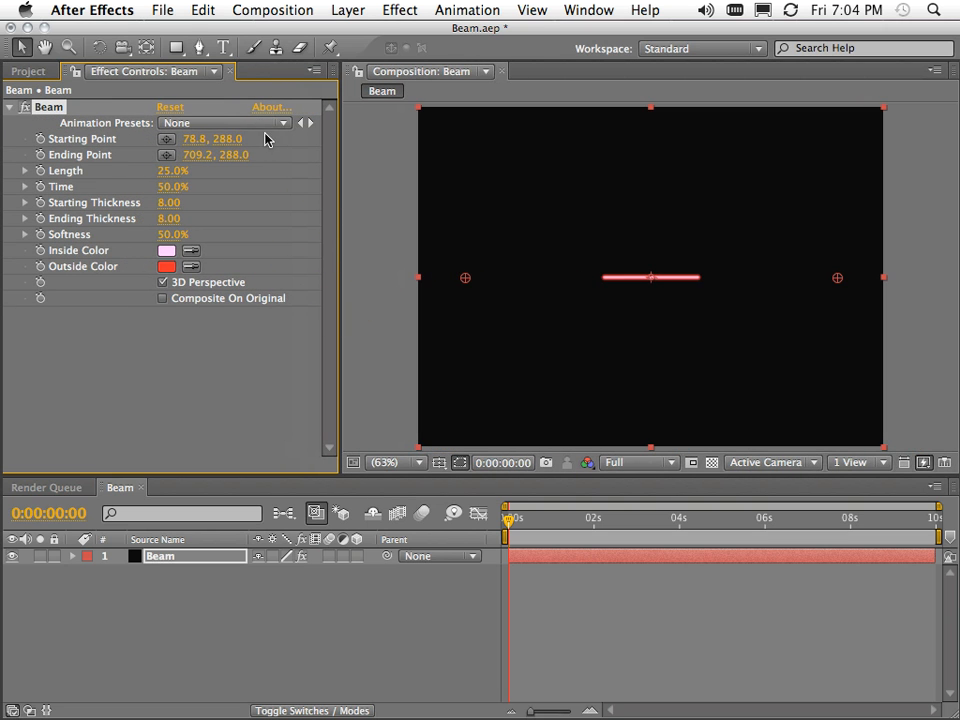
drag(192, 143, 207, 169)
key(super+z)
key(super+z)
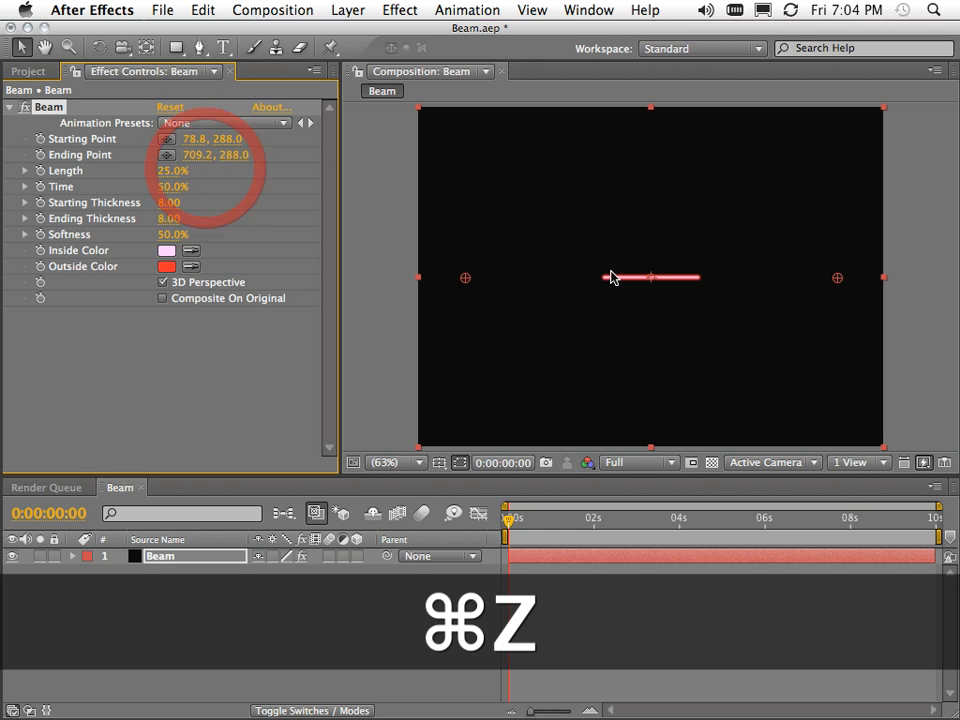
Move the beam's starting point to about 96.3, 305.5 and its ending point to about 683.8, 150
mouse_move(467, 281)
mouse_down()
mouse_move(489, 137)
mouse_move(475, 307)
mouse_move(478, 249)
mouse_move(474, 287)
mouse_up()
drag(840, 281, 823, 200)
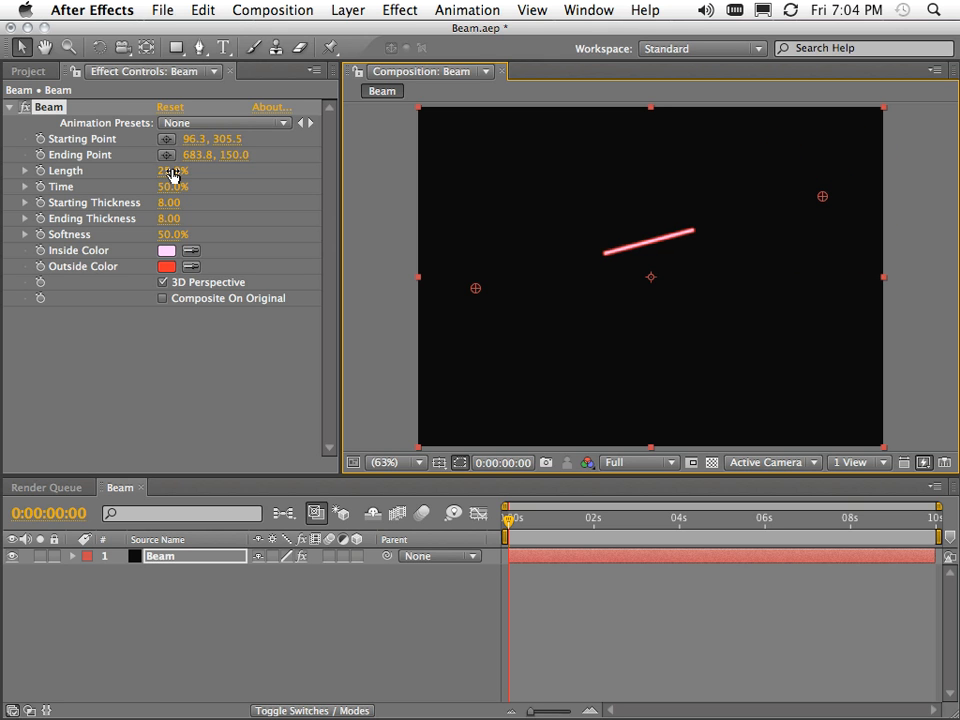
Try a longer beam Length, a different Time and a larger Starting Thickness, and undo these changes
drag(172, 176, 207, 193)
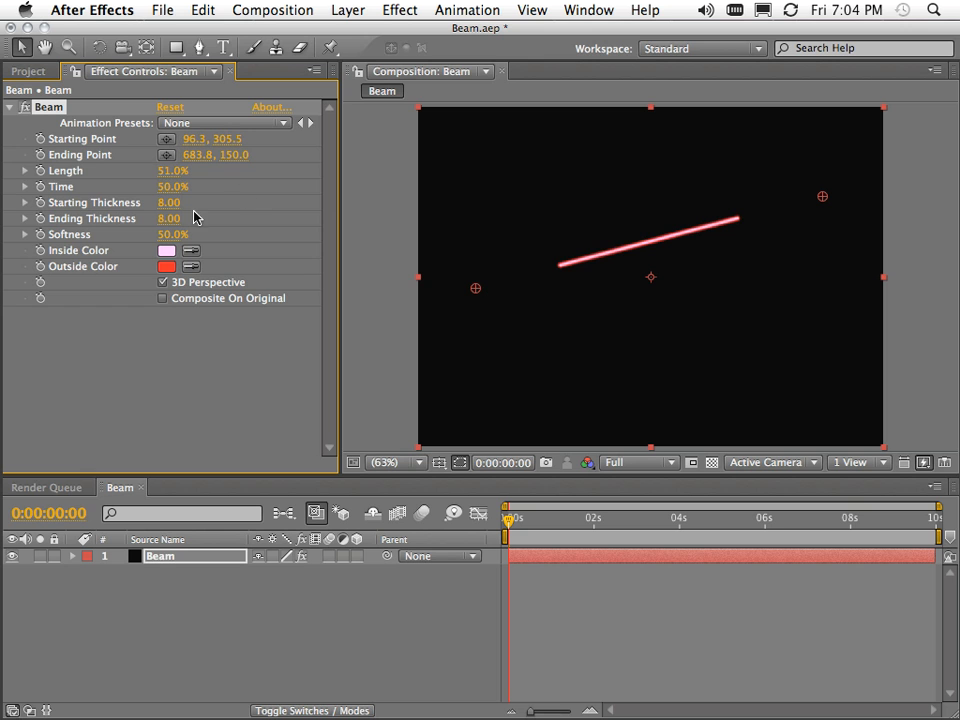
drag(168, 195, 253, 202)
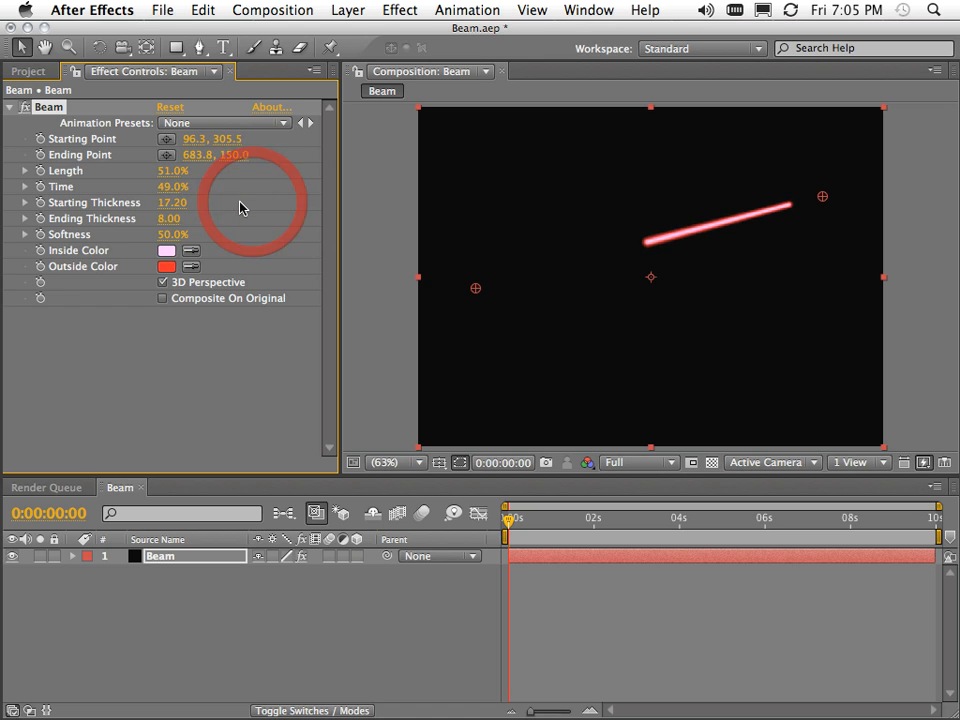
key(super+z)
key(super+z)
key(super+z)
Set the beam's Ending Thickness to 15.50 and undo a trial change of its Softness
drag(168, 224, 273, 251)
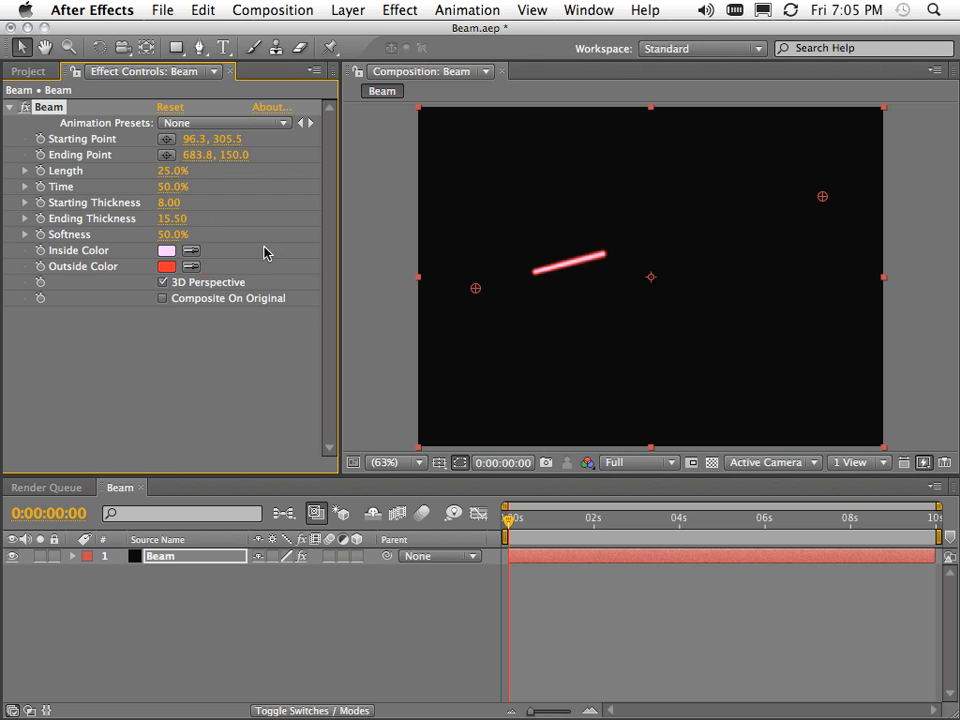
drag(166, 240, 318, 258)
key(super+z)
Compare the beam's travel with 3D Perspective off and on, trying Time at 69% and 26%
drag(170, 188, 198, 192)
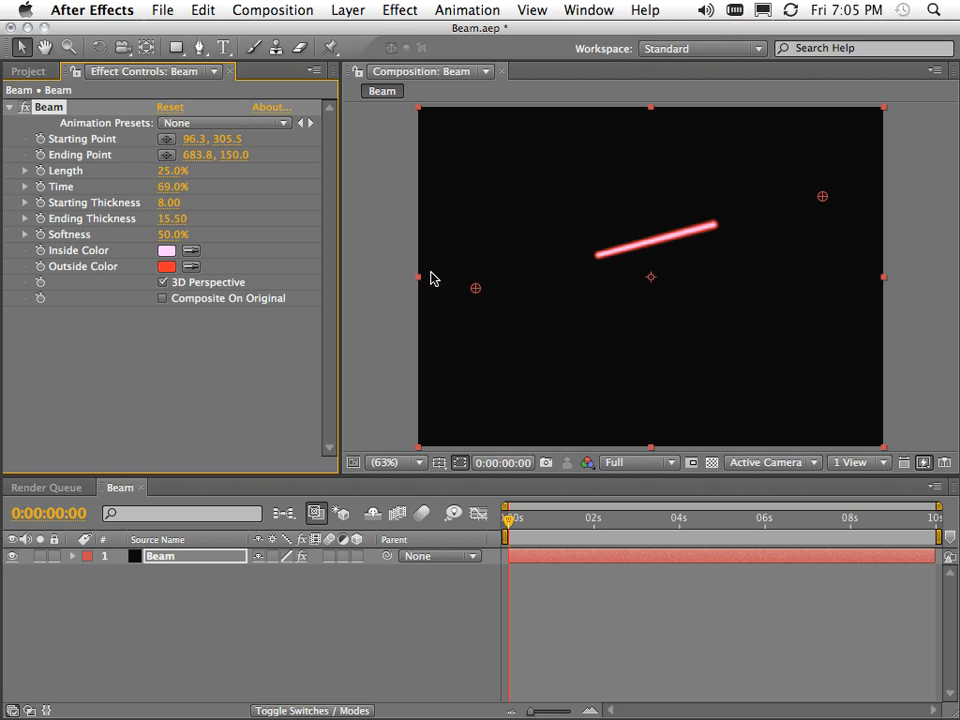
click(162, 284)
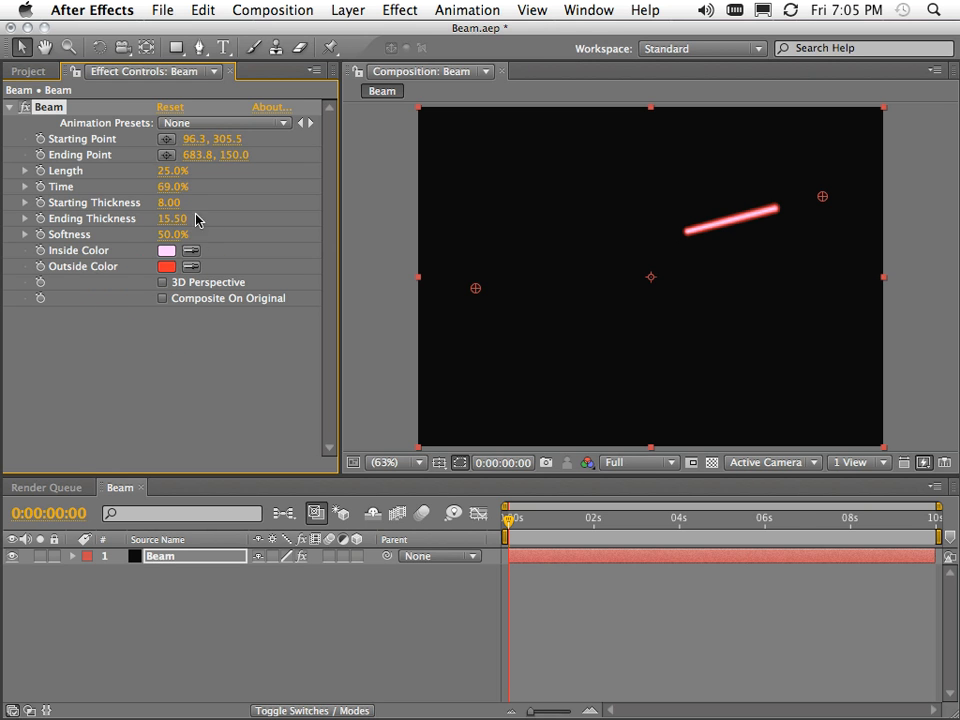
drag(167, 193, 148, 211)
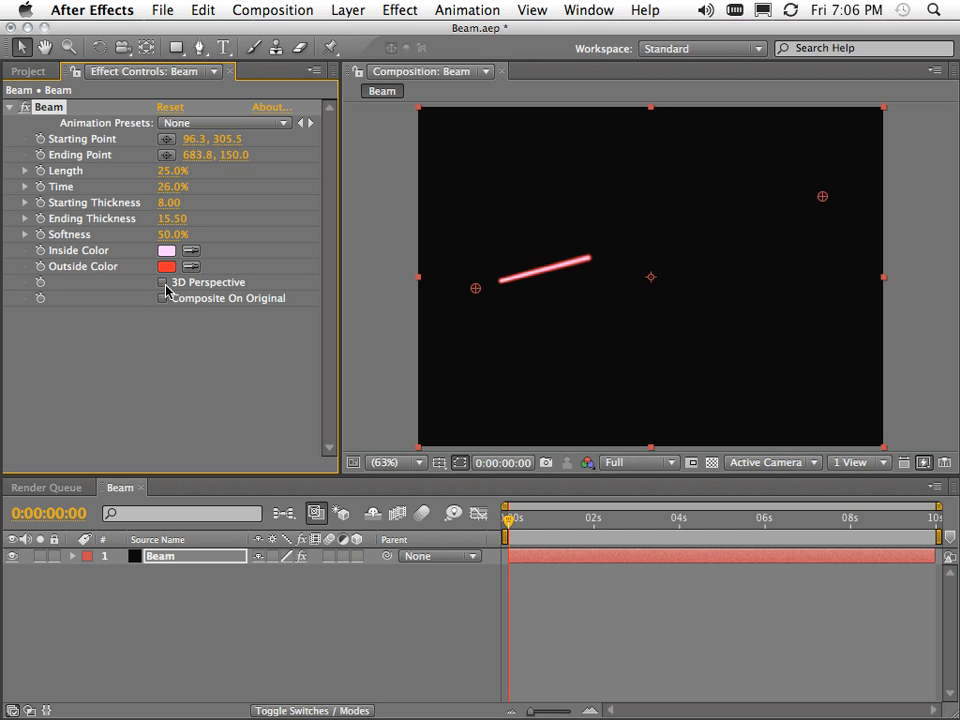
click(163, 284)
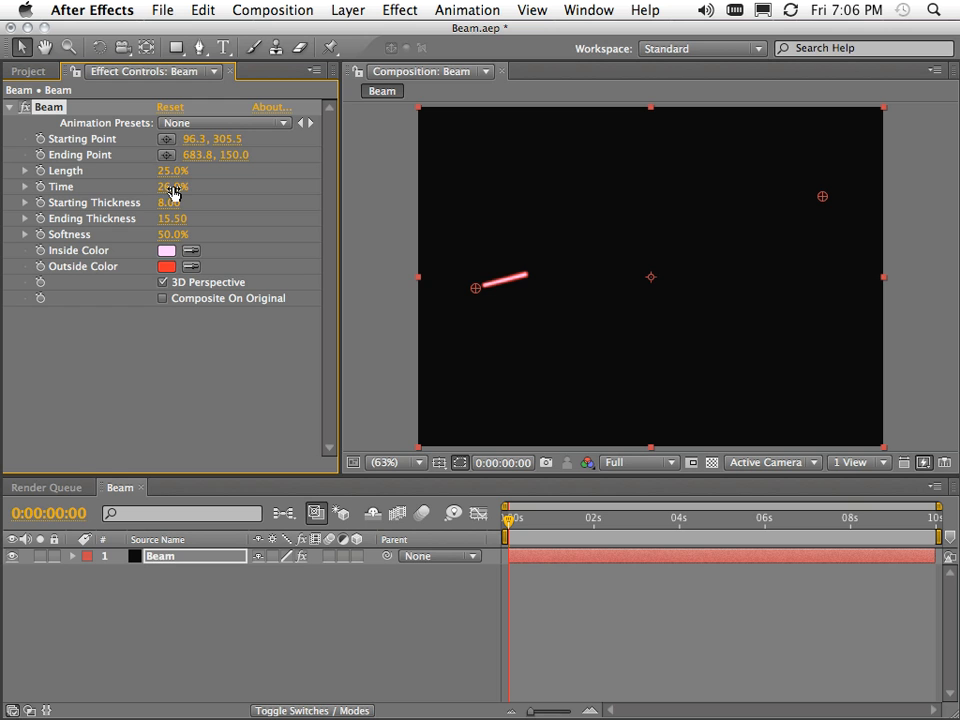
Set the beam's Time to 59% and enable Composite On Original
drag(172, 192, 228, 208)
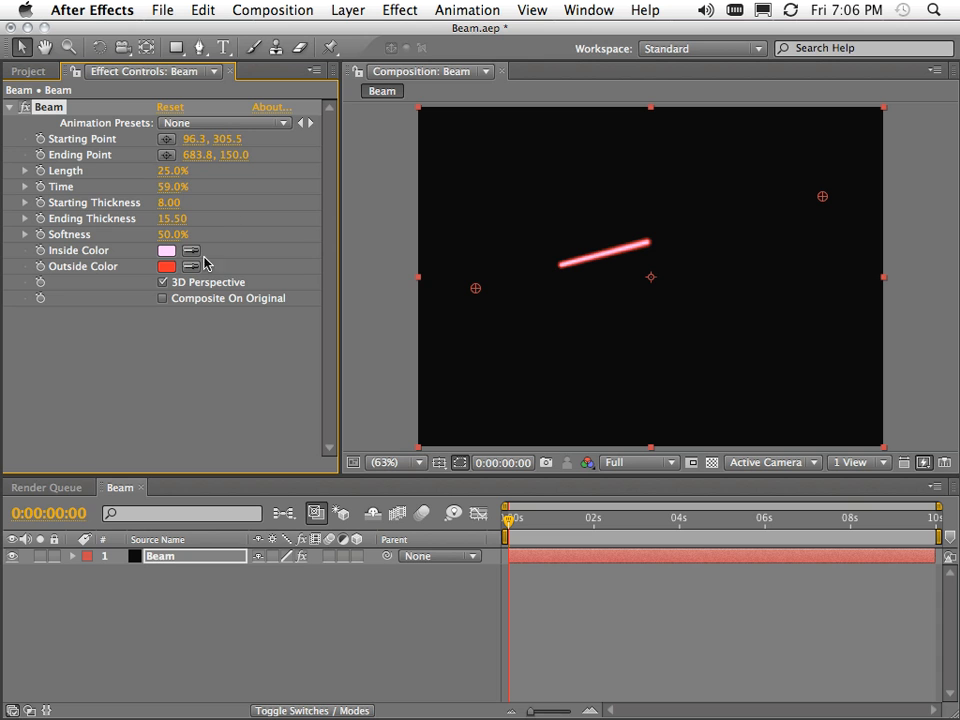
click(162, 298)
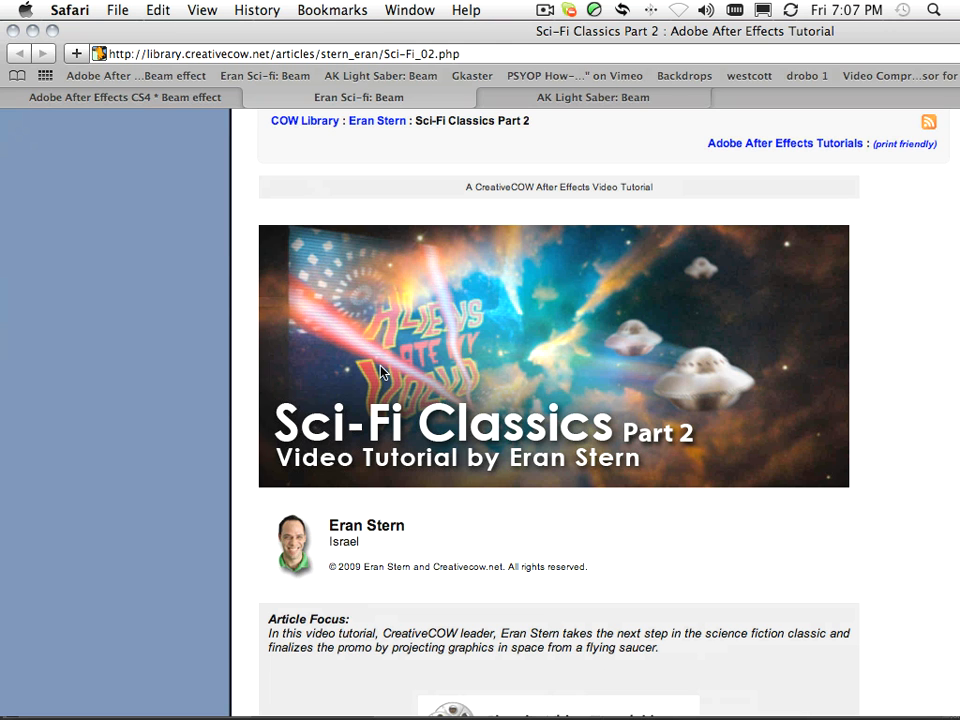
View the Creating a Light Saber tutorial page and the After Effects CS4 Beam effect page in Safari
click(519, 98)
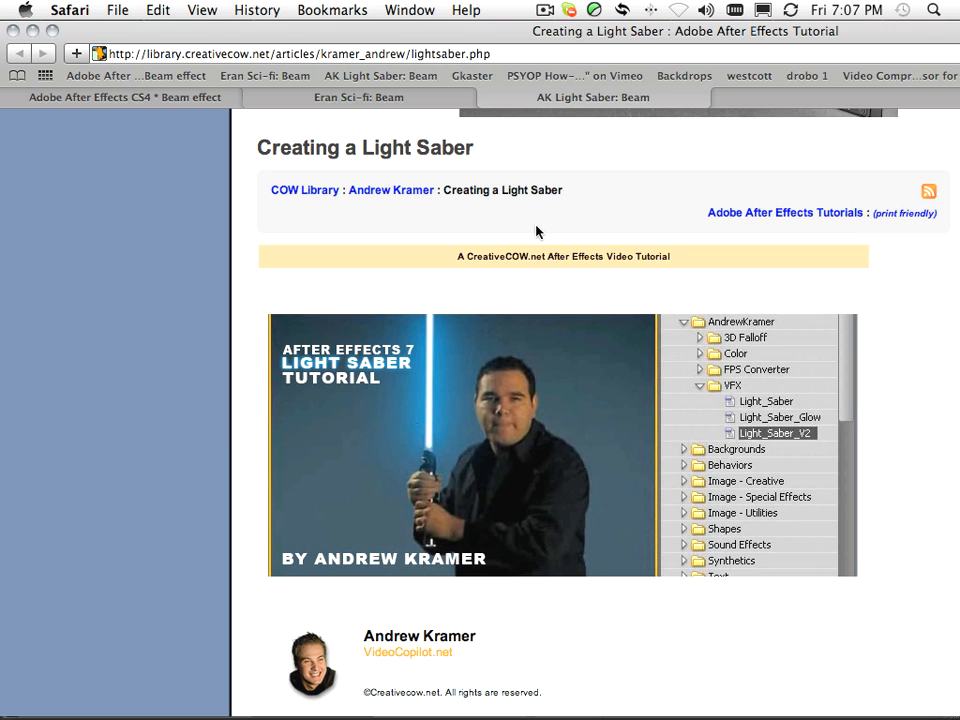
click(93, 103)
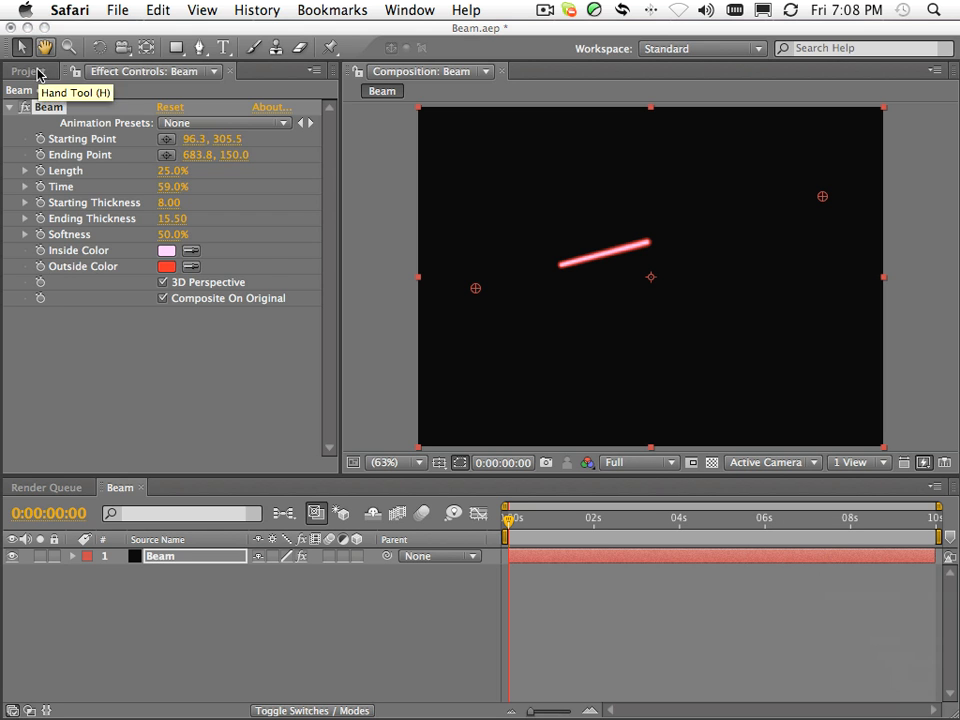
Switch back to After Effects, open the Klieg Lights composition and move the current time to 0:00:01:01
click(40, 38)
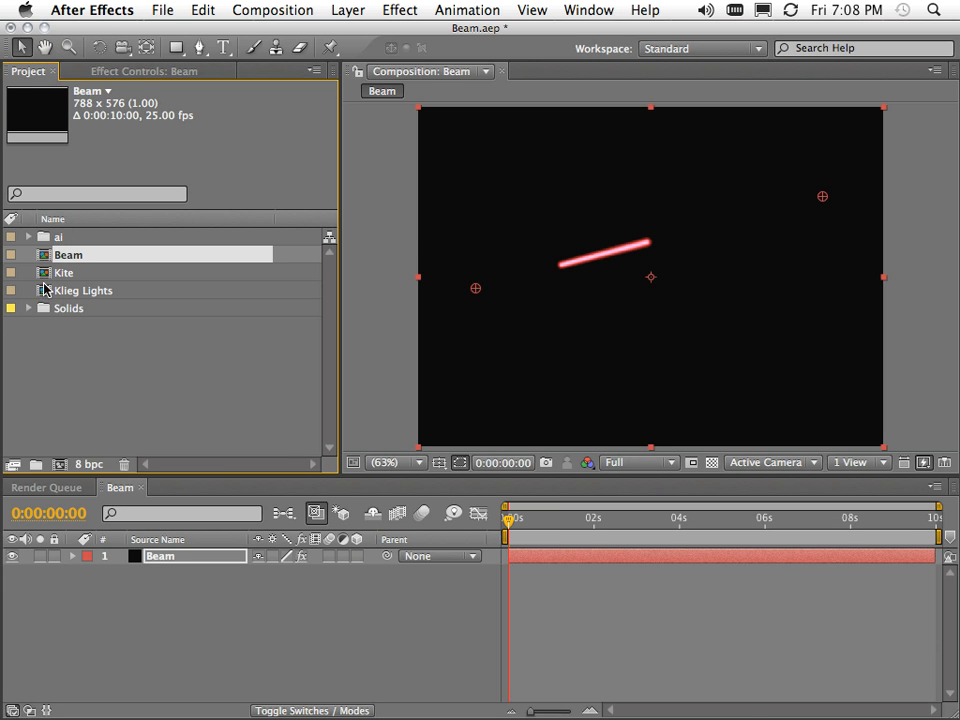
double_click(45, 291)
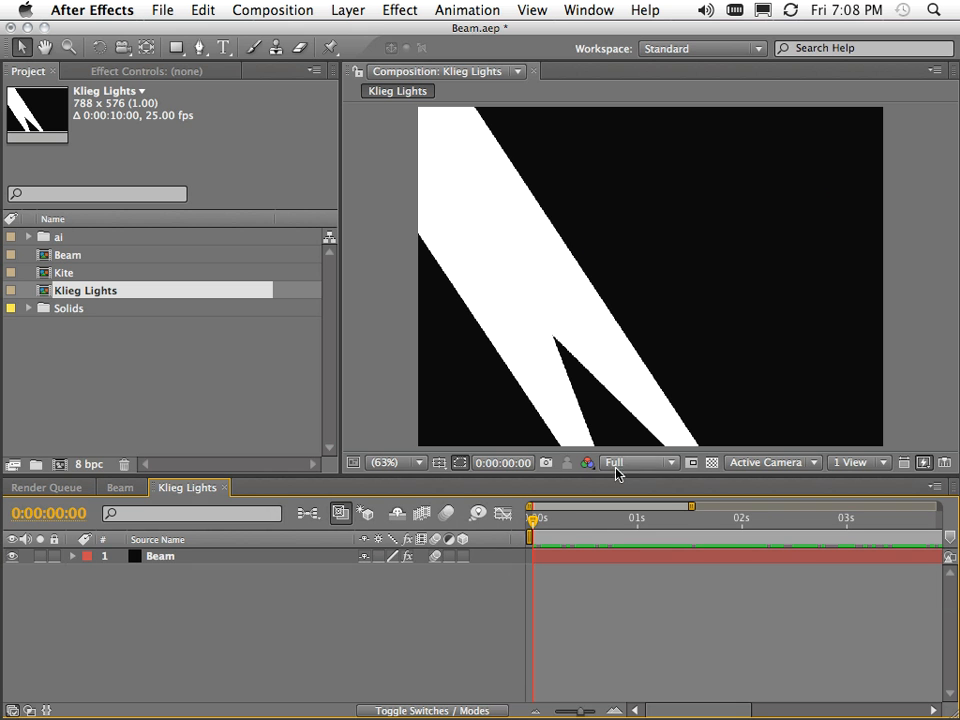
drag(547, 523, 641, 519)
Show the Beam layer's effect settings, turn off the Beam 2 effect and select the first Beam effect
click(162, 556)
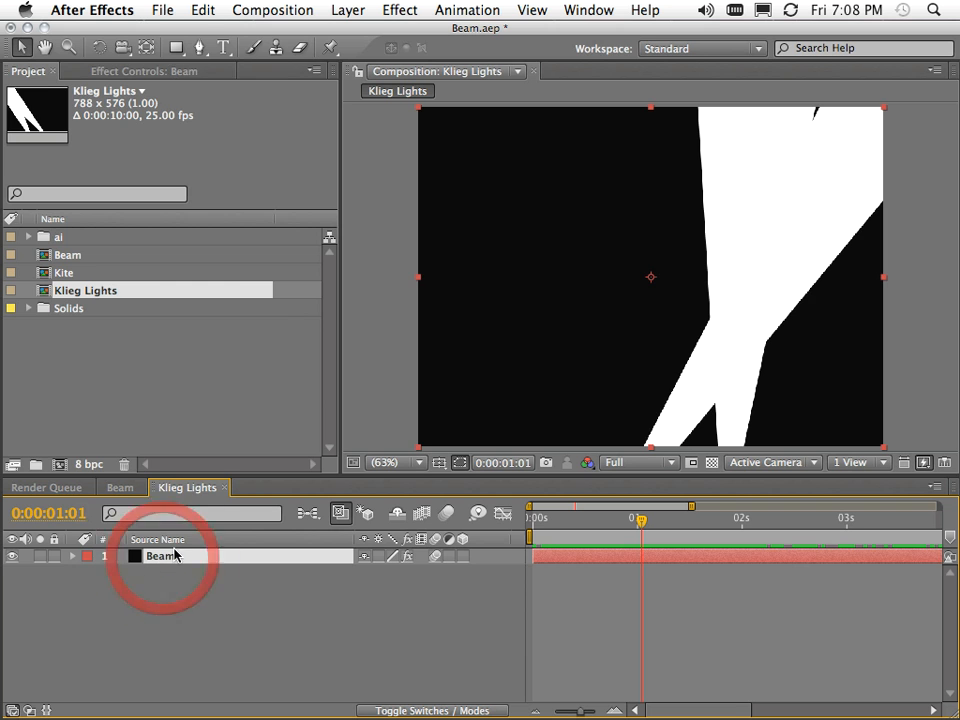
click(117, 72)
click(24, 314)
click(46, 107)
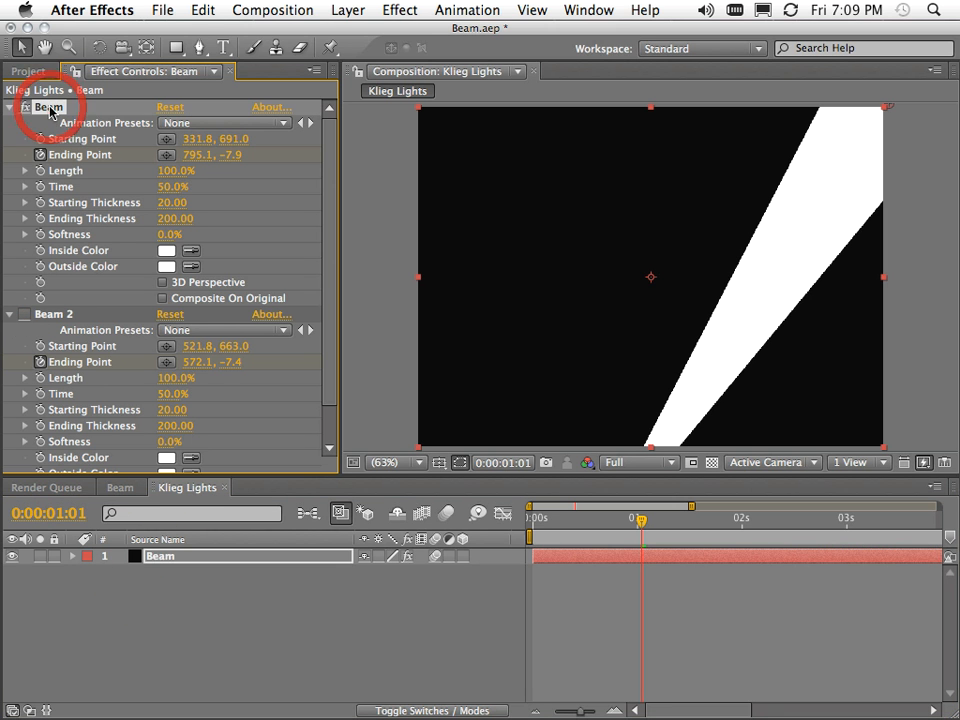
drag(163, 241, 119, 241)
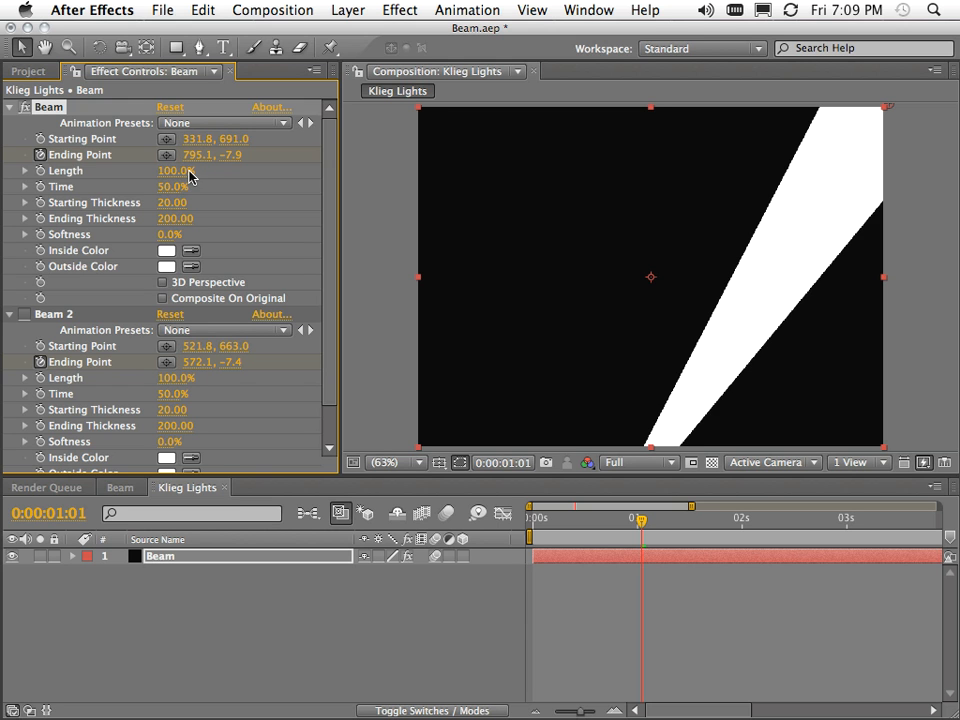
Move the first beam's starting point below the frame to about 336.6, 654.5
key(space)
drag(661, 362, 655, 196)
mouse_move(612, 352)
mouse_down()
mouse_move(622, 304)
mouse_move(614, 331)
mouse_up()
key(space)
drag(596, 223, 589, 341)
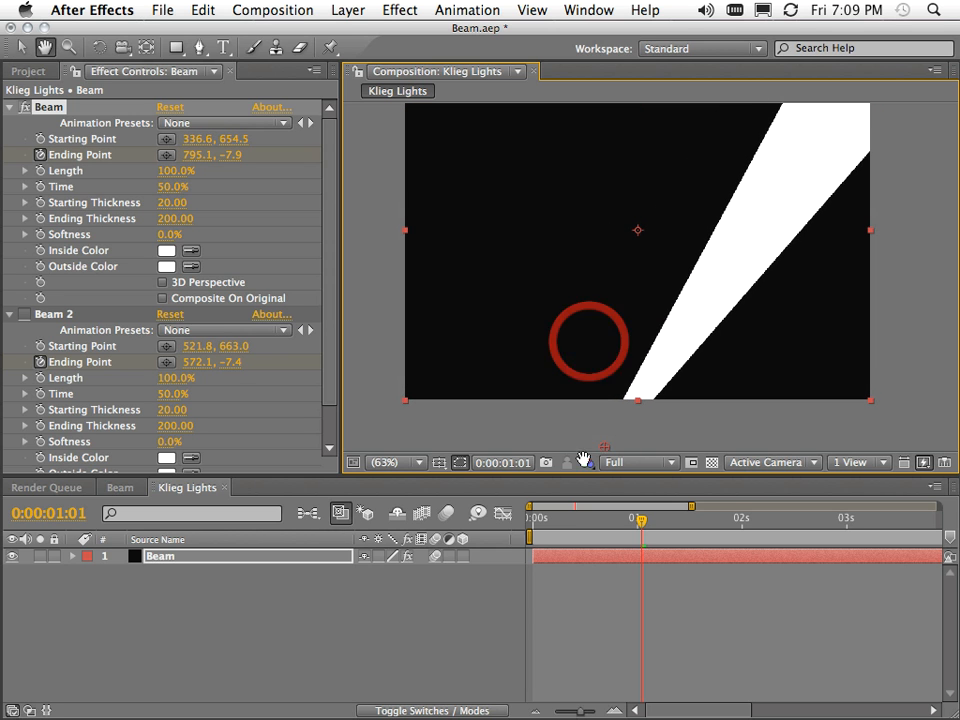
Reveal the Beam layer's keyframed properties in the timeline and move the current time to 0:00:01:05
key(u)
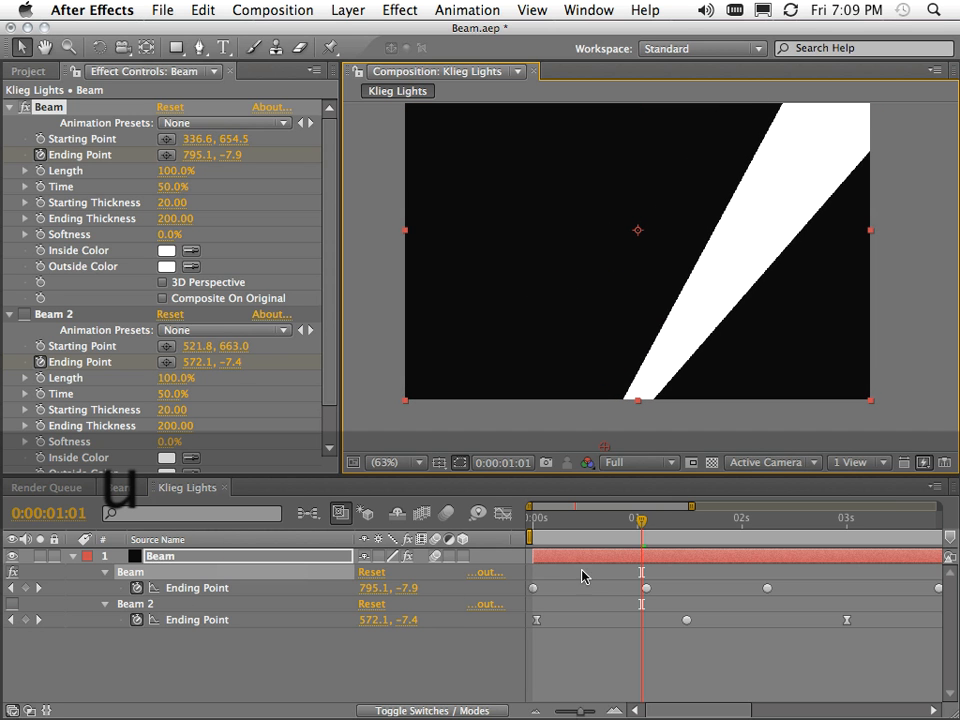
drag(583, 526, 657, 538)
Turn the Beam 2 effect back on and bring its Composite On Original setting into view
click(60, 314)
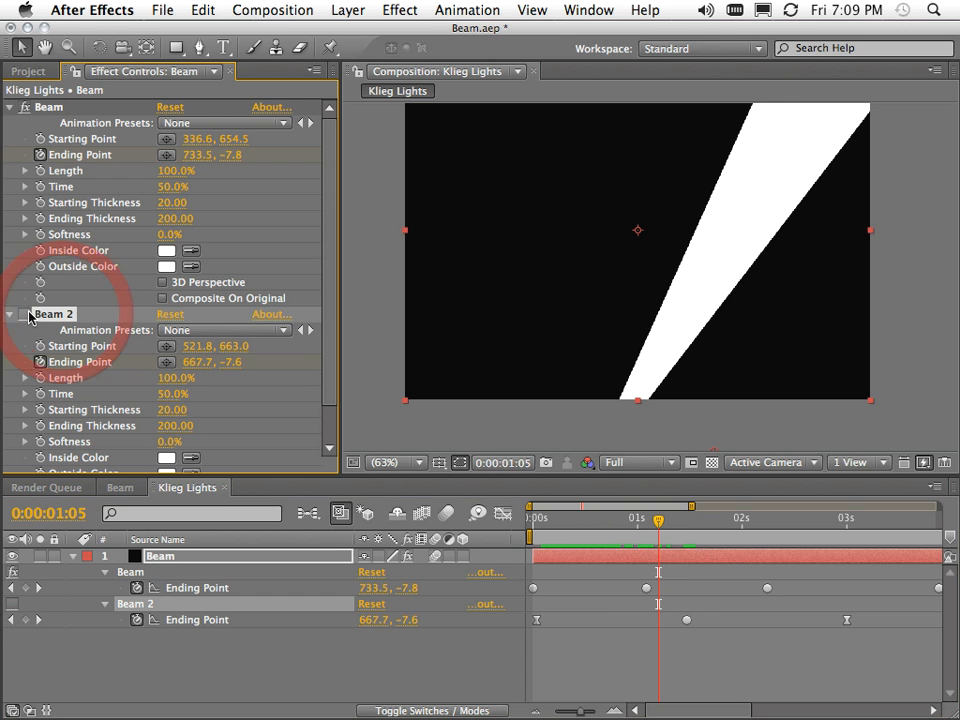
click(24, 314)
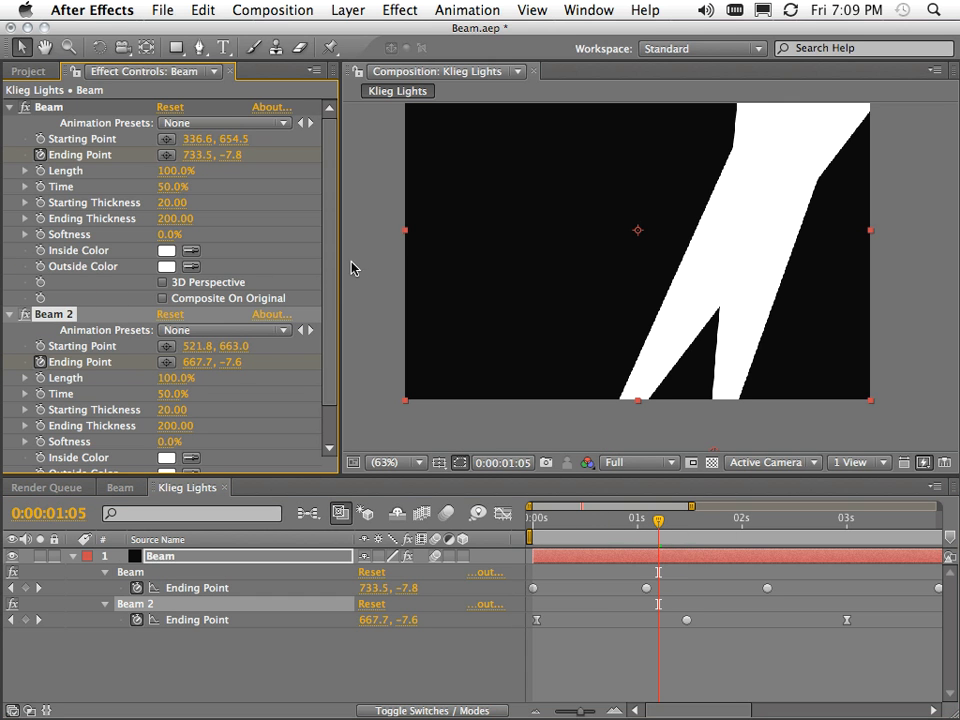
drag(332, 274, 341, 332)
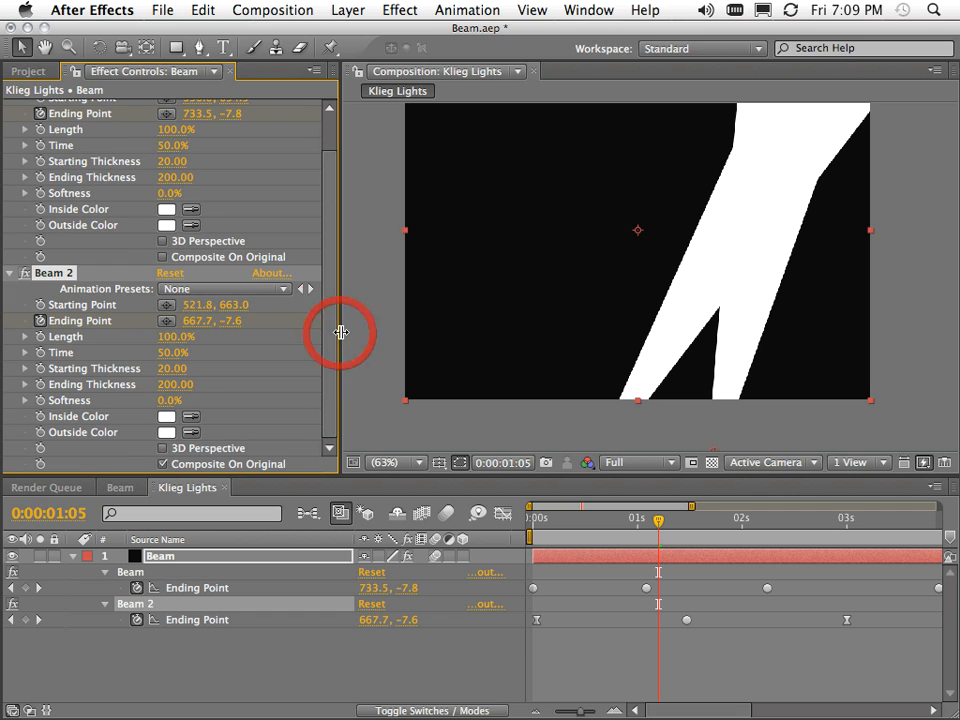
Switch Beam 2's Composite On Original option off and back on to compare the two beams' compositing
click(163, 464)
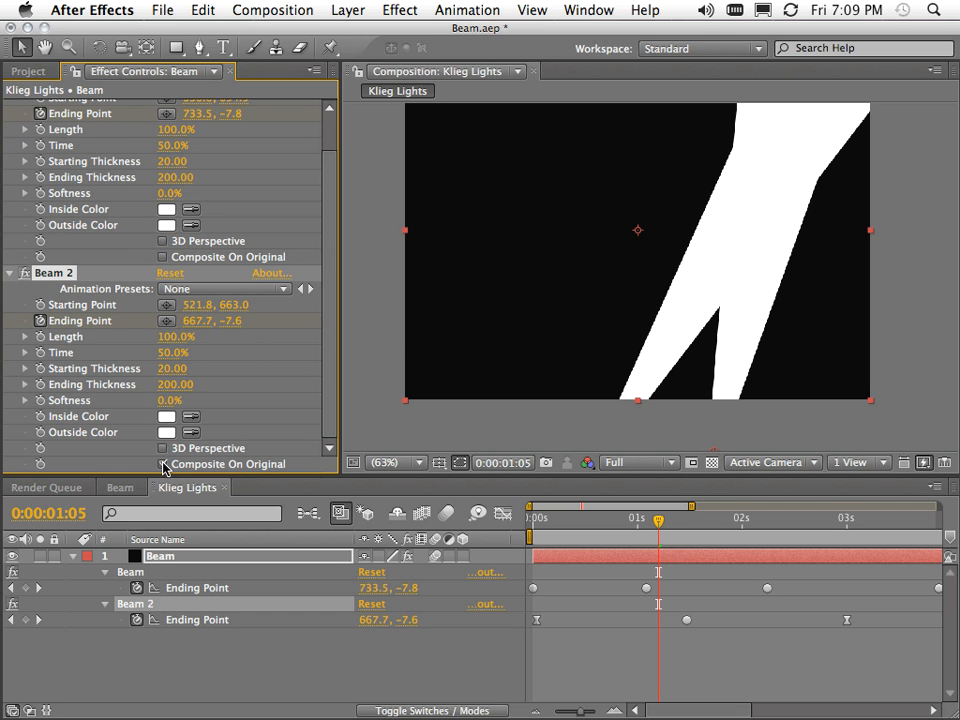
click(163, 464)
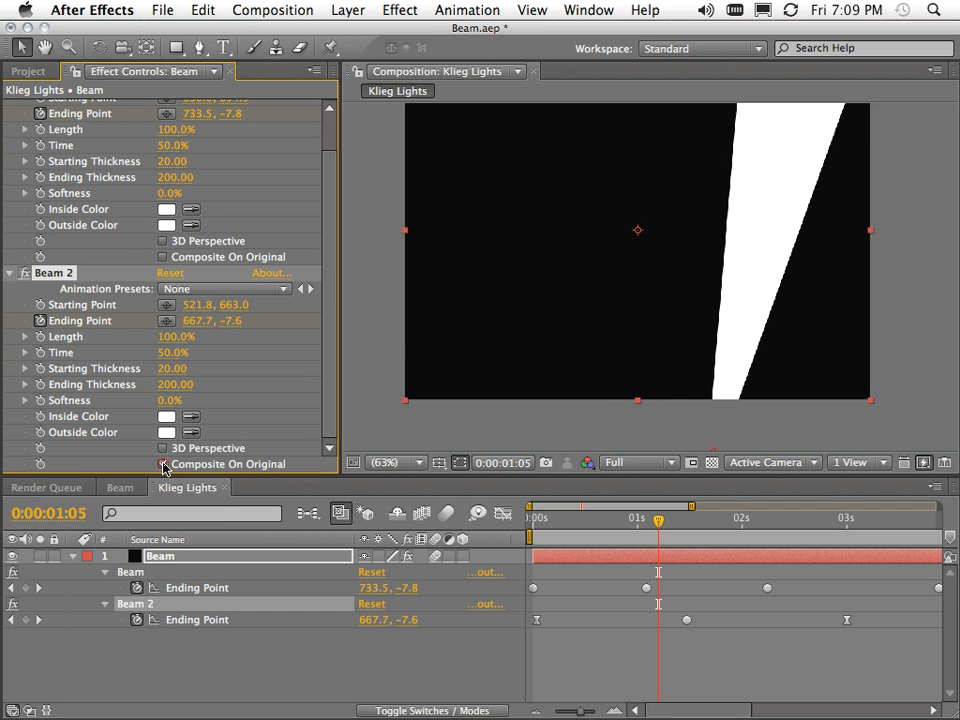
click(163, 464)
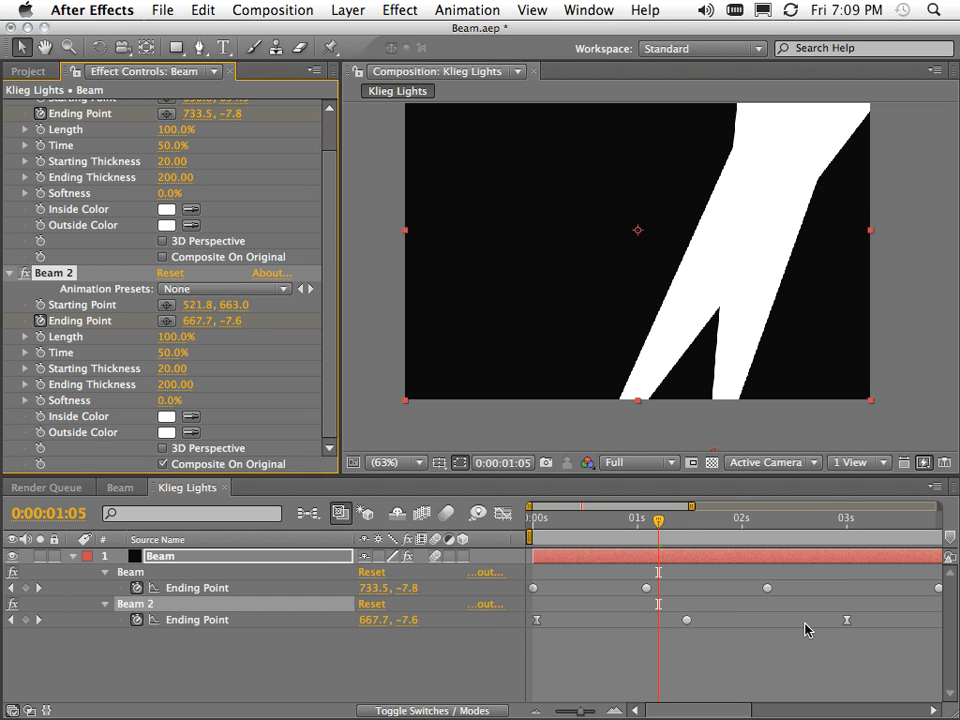
Move the second beam's starting point below the frame to about 502.8, 655.1 and scrub the klieg light animation to 0:00:01:16
click(686, 521)
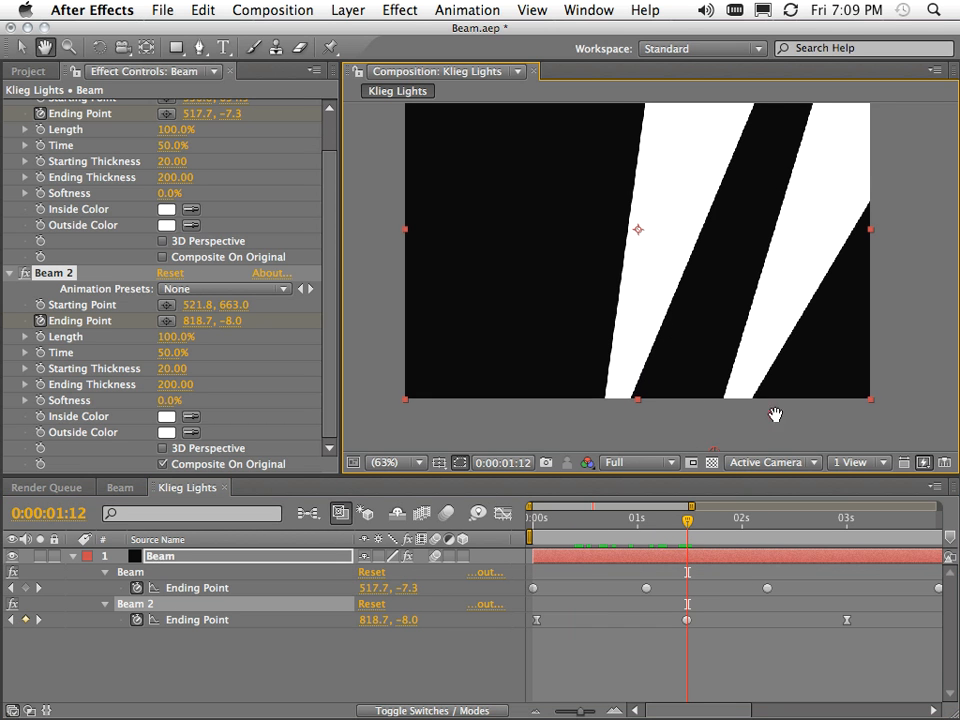
drag(775, 414, 765, 381)
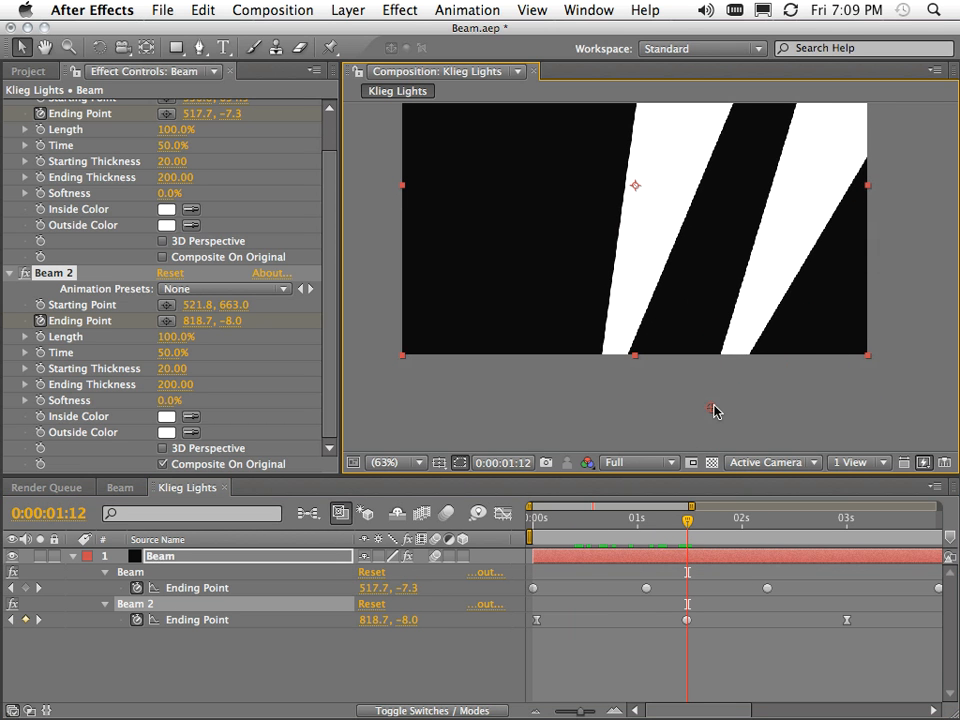
drag(689, 521, 701, 549)
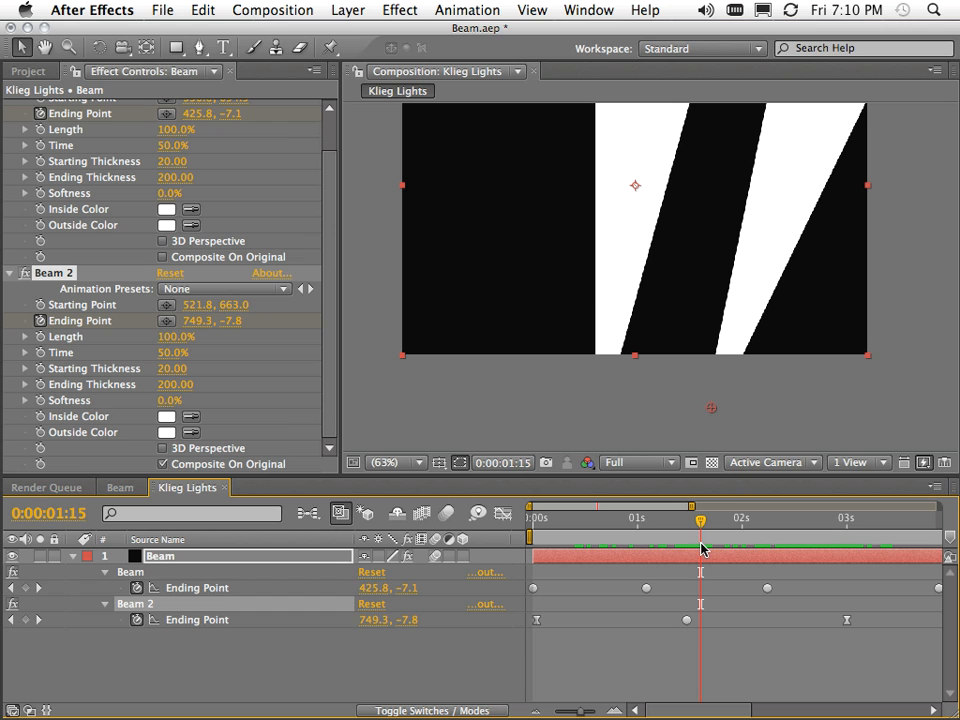
mouse_move(711, 410)
mouse_down()
mouse_move(729, 411)
mouse_move(692, 407)
mouse_move(702, 407)
mouse_up()
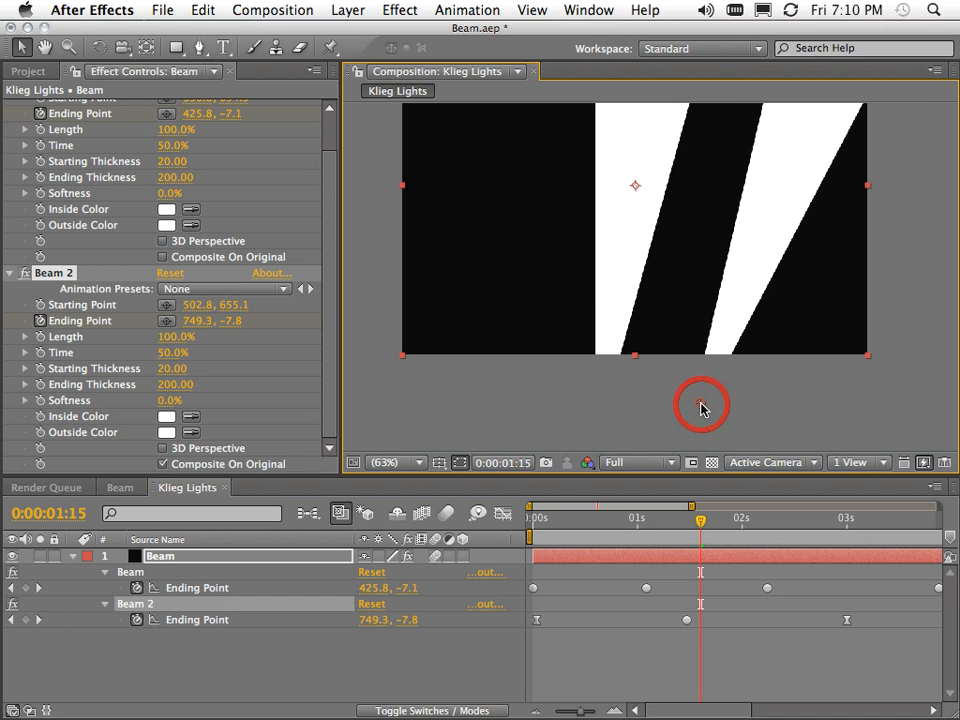
drag(701, 520, 707, 550)
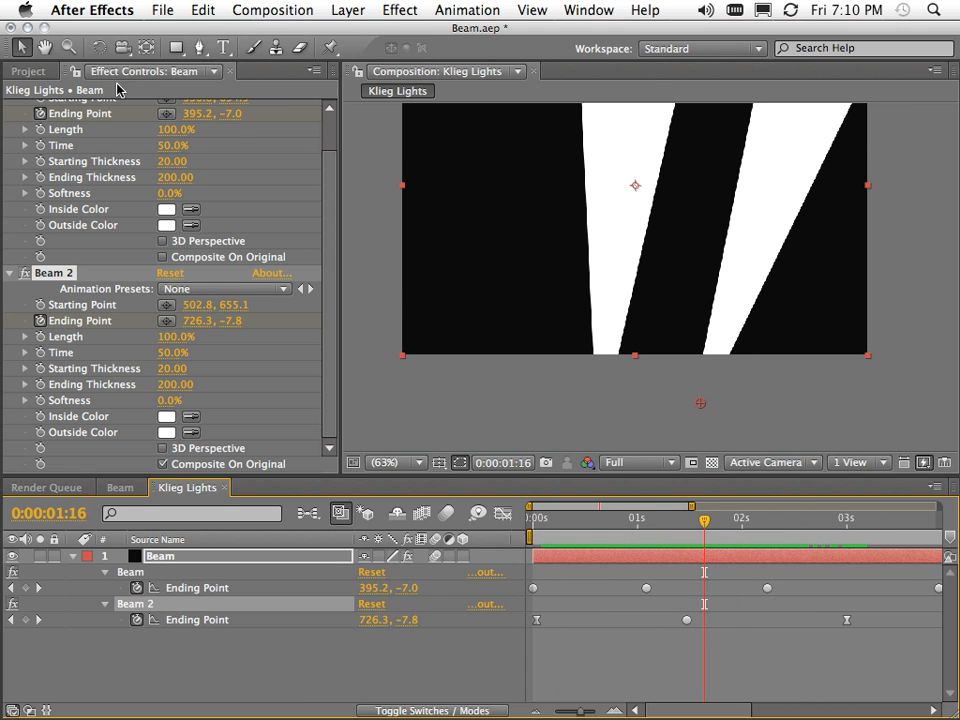
Open the Kite composition and resize the workspace to give its viewer more width and its timeline more height
click(30, 70)
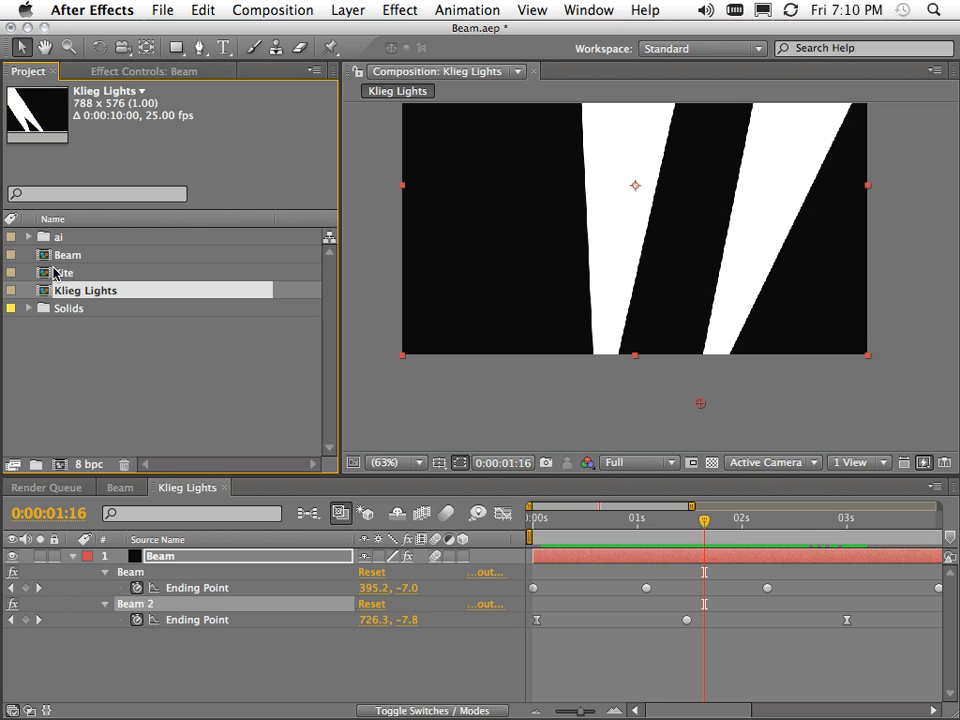
double_click(45, 273)
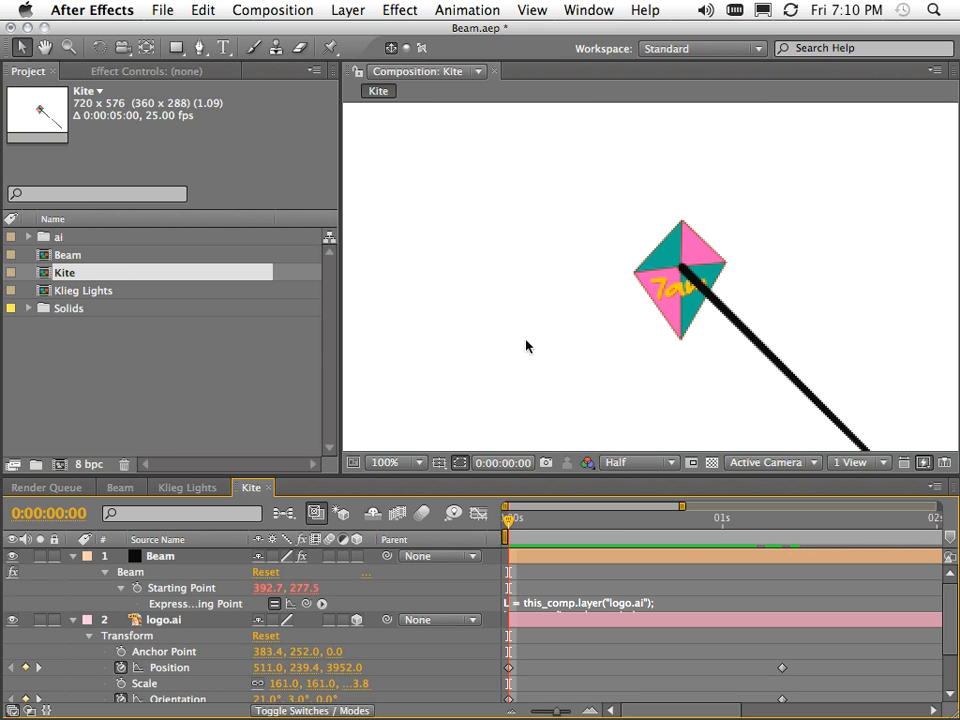
drag(572, 354, 562, 305)
drag(341, 292, 196, 279)
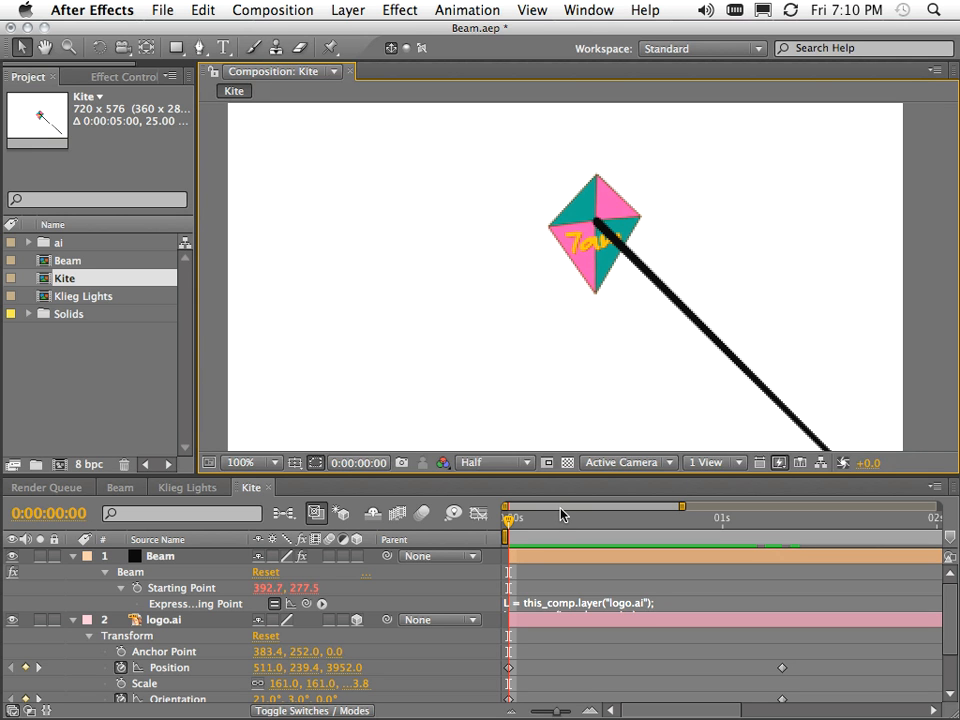
drag(249, 473, 249, 420)
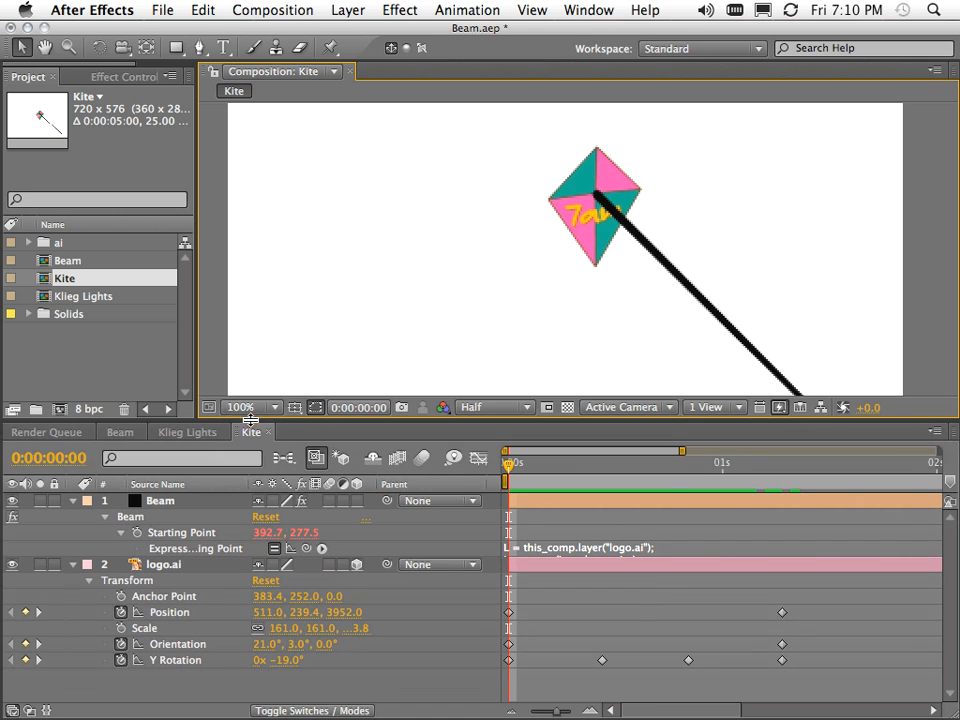
Examine the expression linking the beam's Starting Point to the logo.ai layer, then select that layer and scrub the kite animation, ending at 0:00:00:00
click(540, 549)
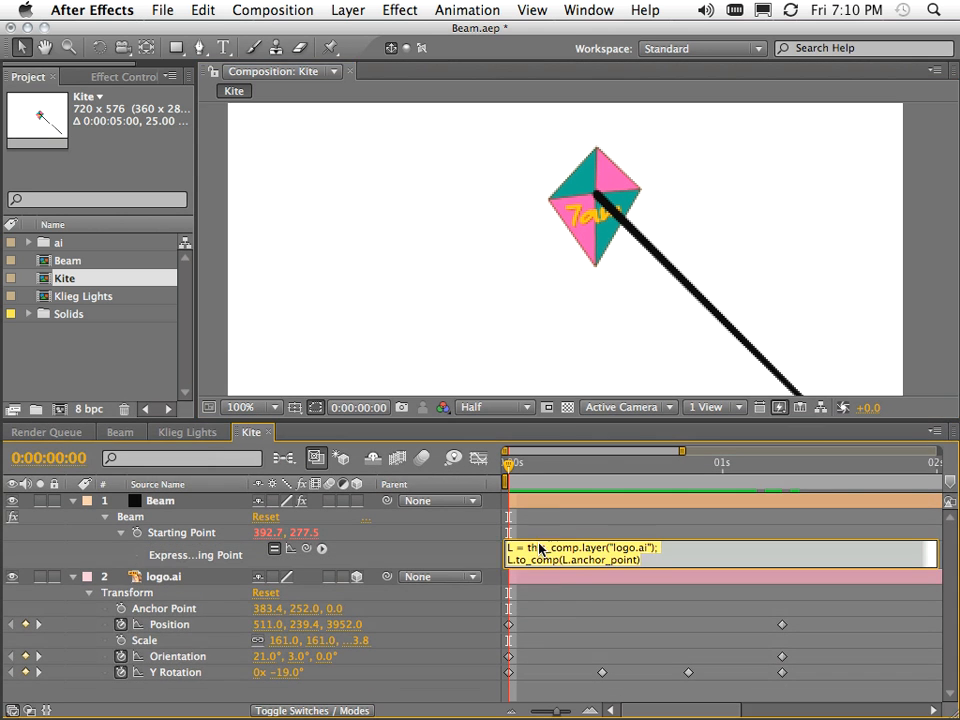
click(660, 551)
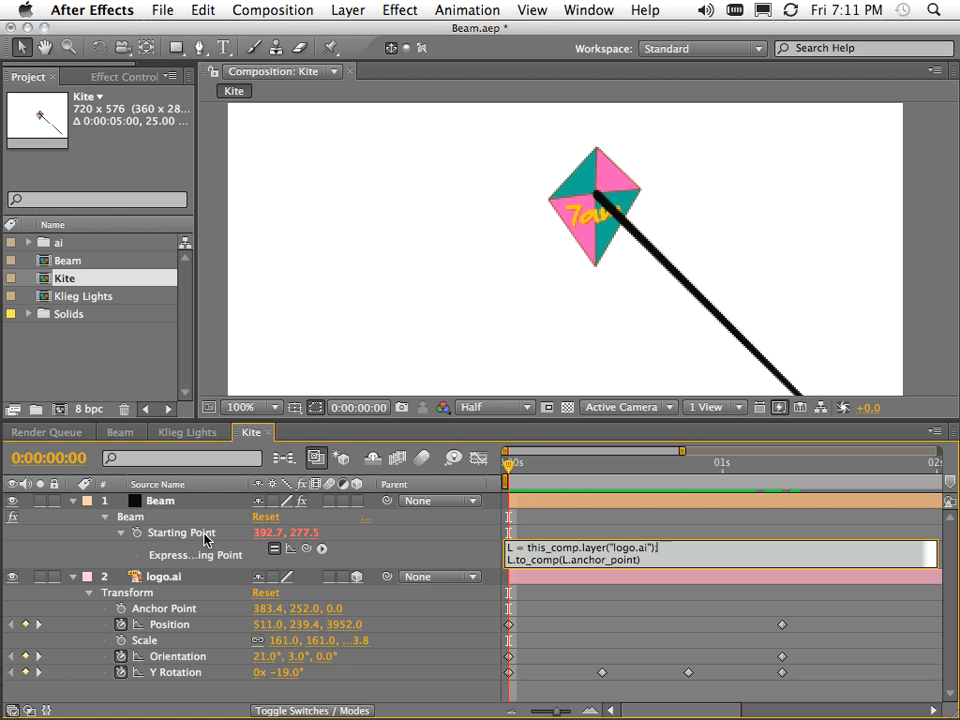
click(170, 579)
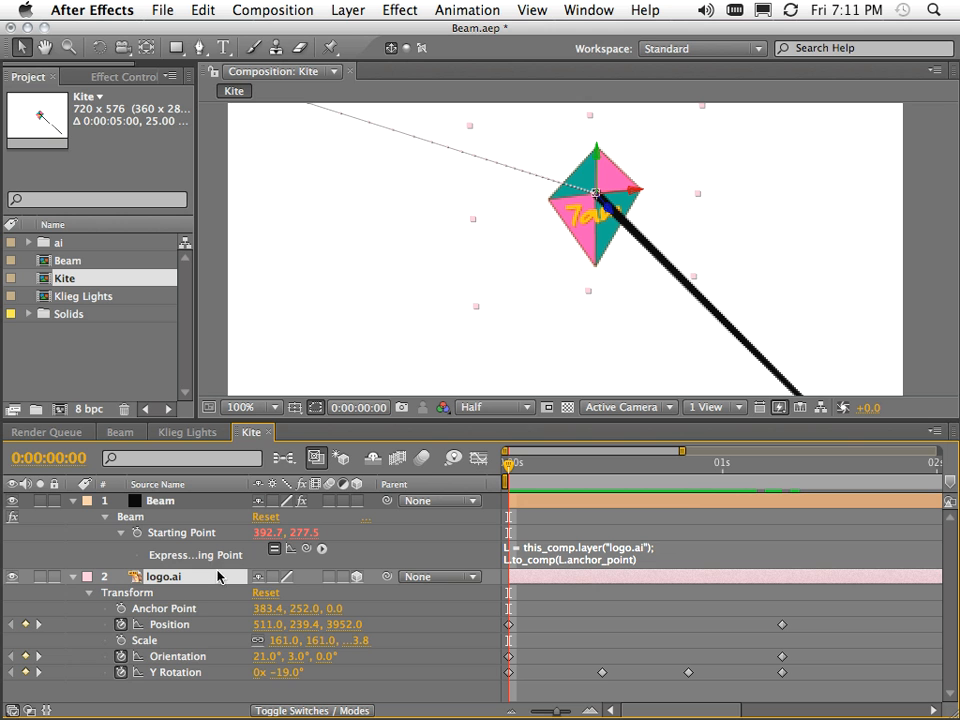
drag(512, 463, 505, 498)
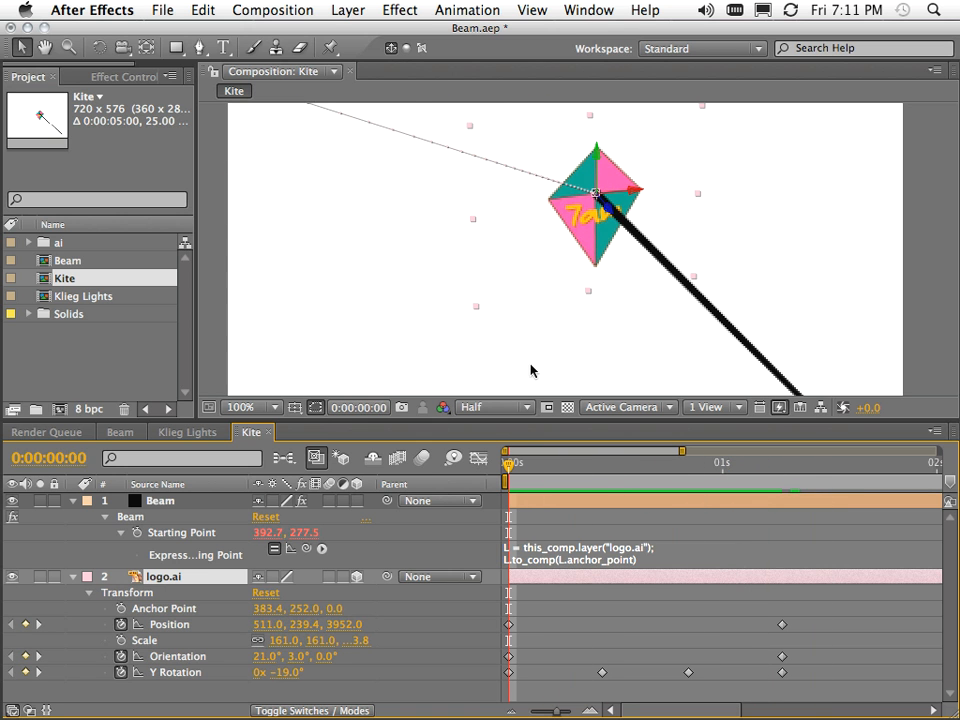